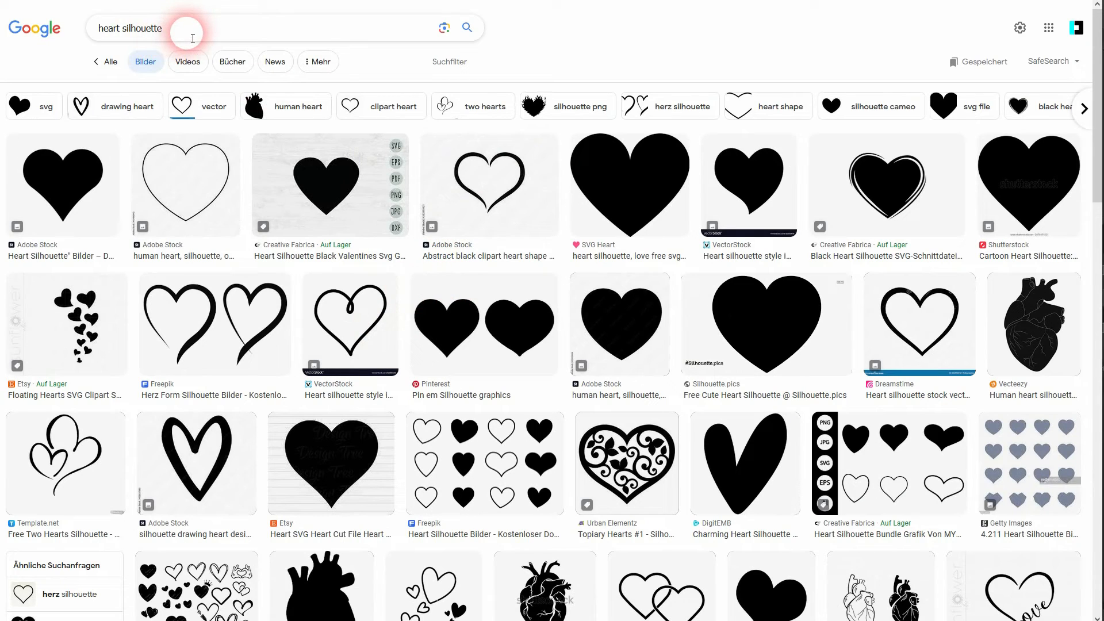
drag(190, 31, 95, 31)
click(211, 35)
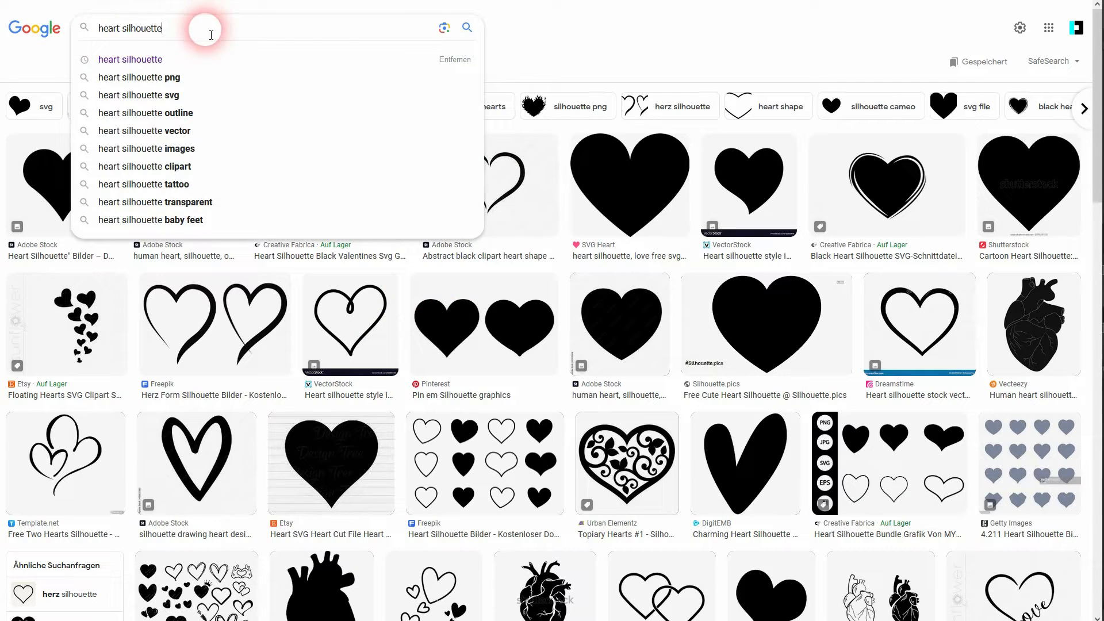
click(633, 45)
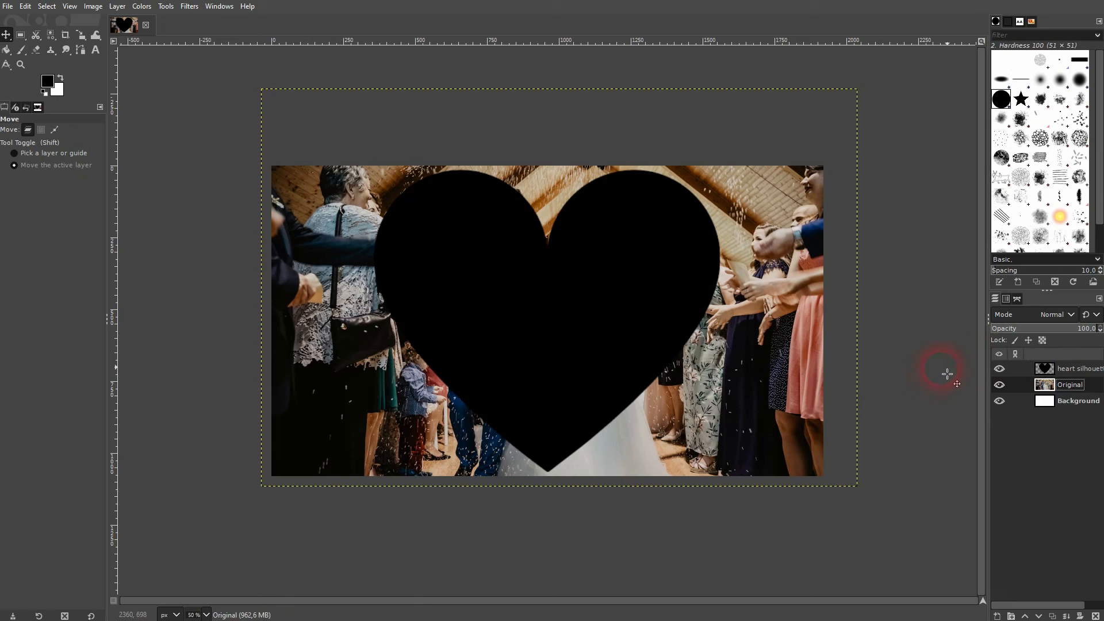
- Hide the heart silhouette layer to check the wedding photo beneath it and show it again
click(999, 368)
click(1000, 371)
click(1001, 371)
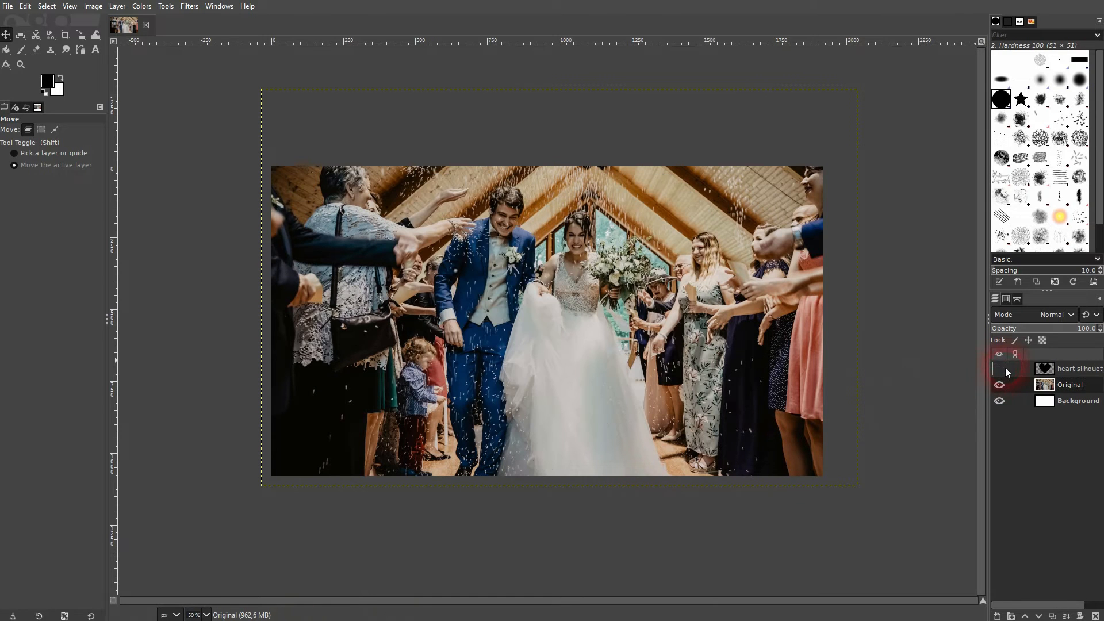
click(1000, 371)
- Scale the Original photo layer proportionally to about 2004 × 1336 px so it still covers the canvas
drag(81, 37, 133, 68)
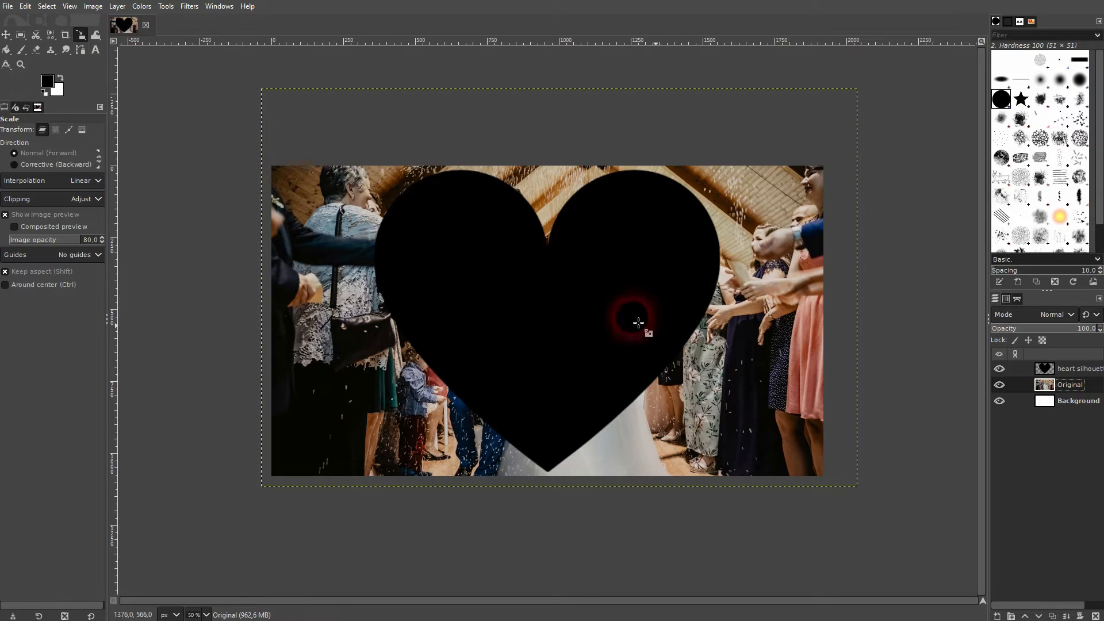
click(632, 293)
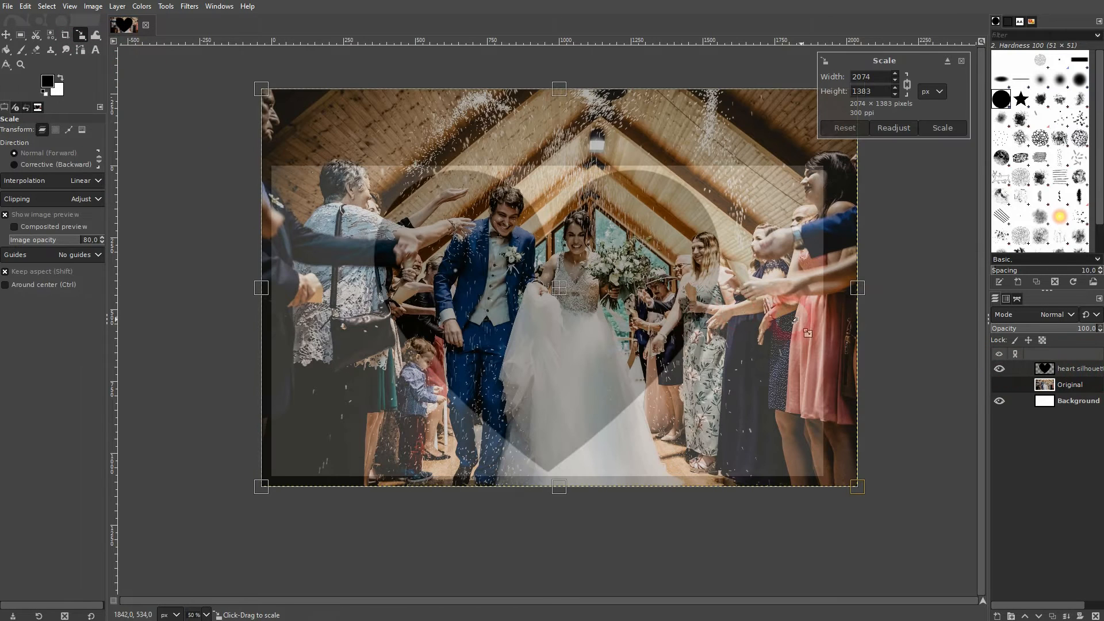
drag(862, 294, 828, 295)
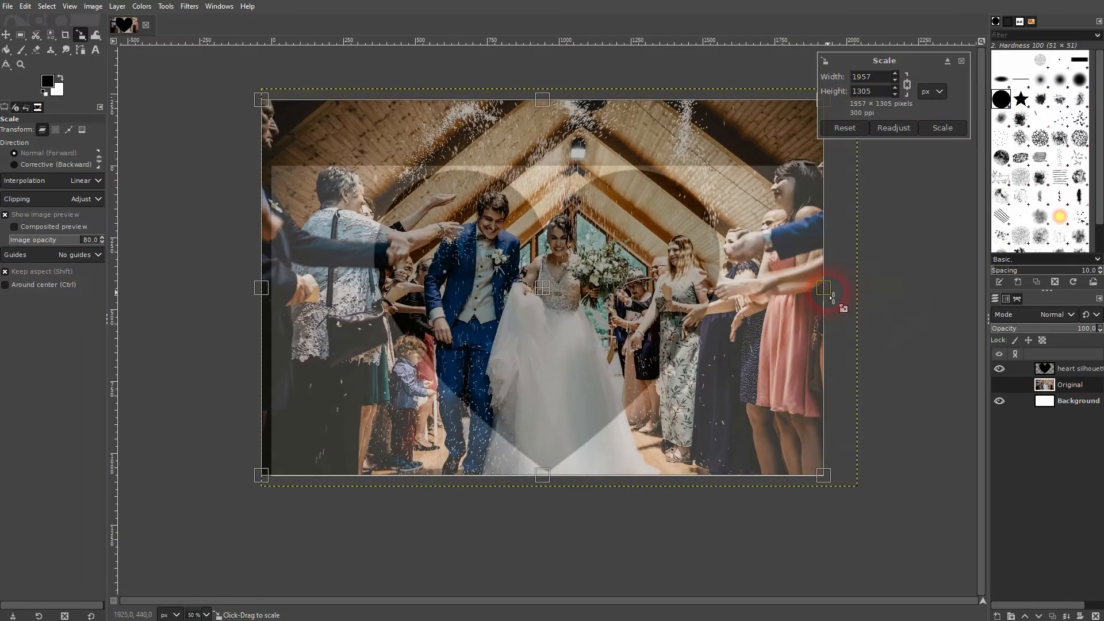
mouse_move(263, 288)
mouse_down()
mouse_move(301, 291)
mouse_move(262, 303)
mouse_move(258, 294)
mouse_up()
drag(830, 296, 835, 296)
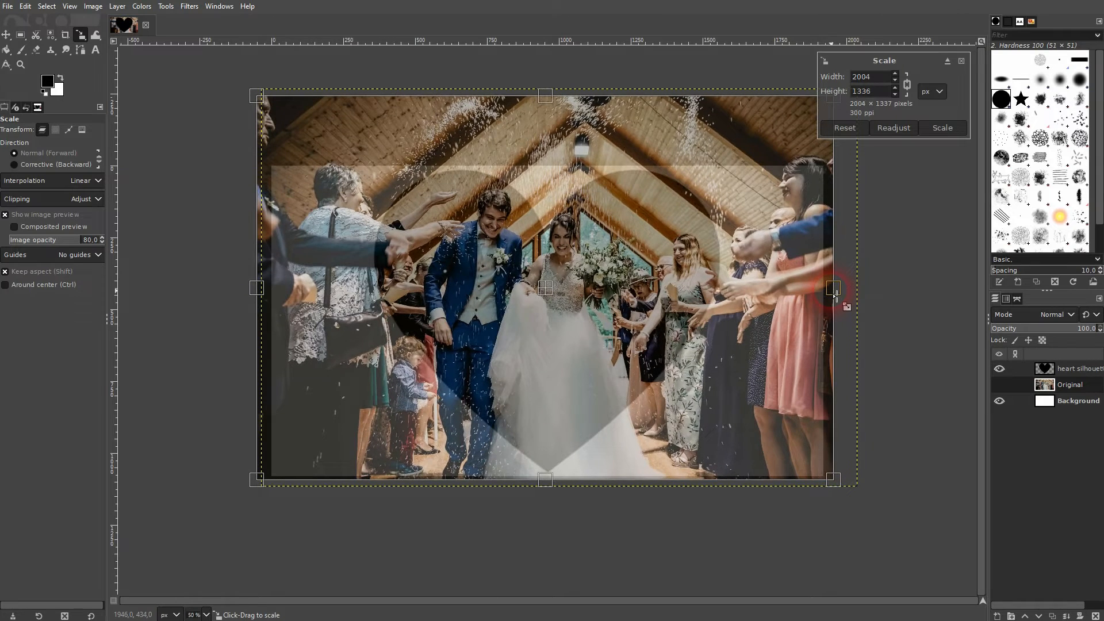
click(940, 129)
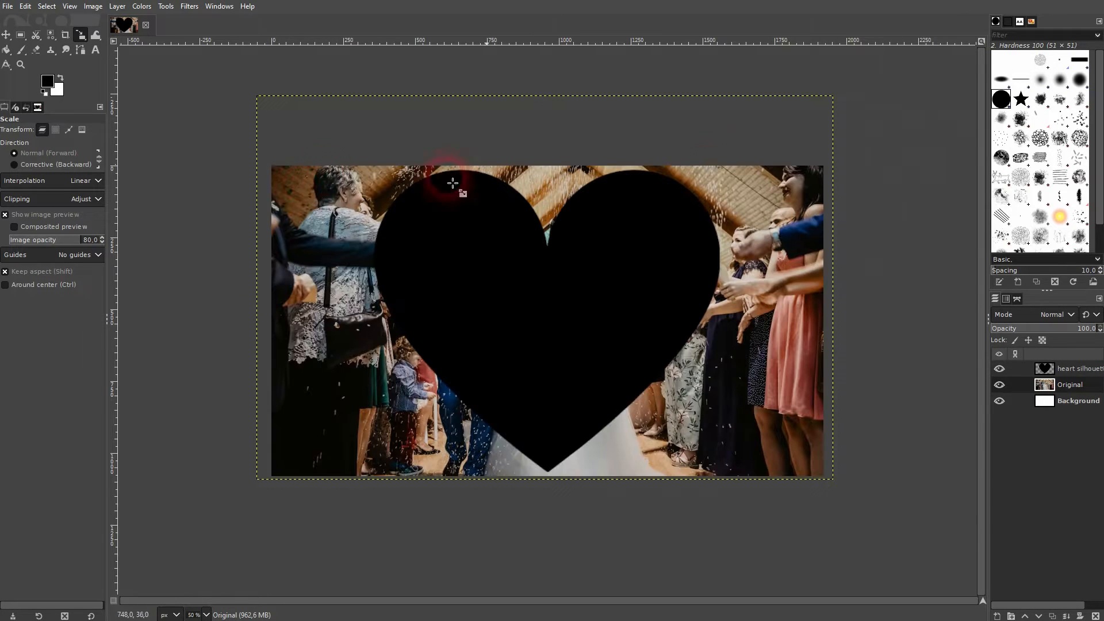
- Lower the heart silhouette layer's opacity to about 45% so the couple shows through
click(7, 36)
click(1089, 372)
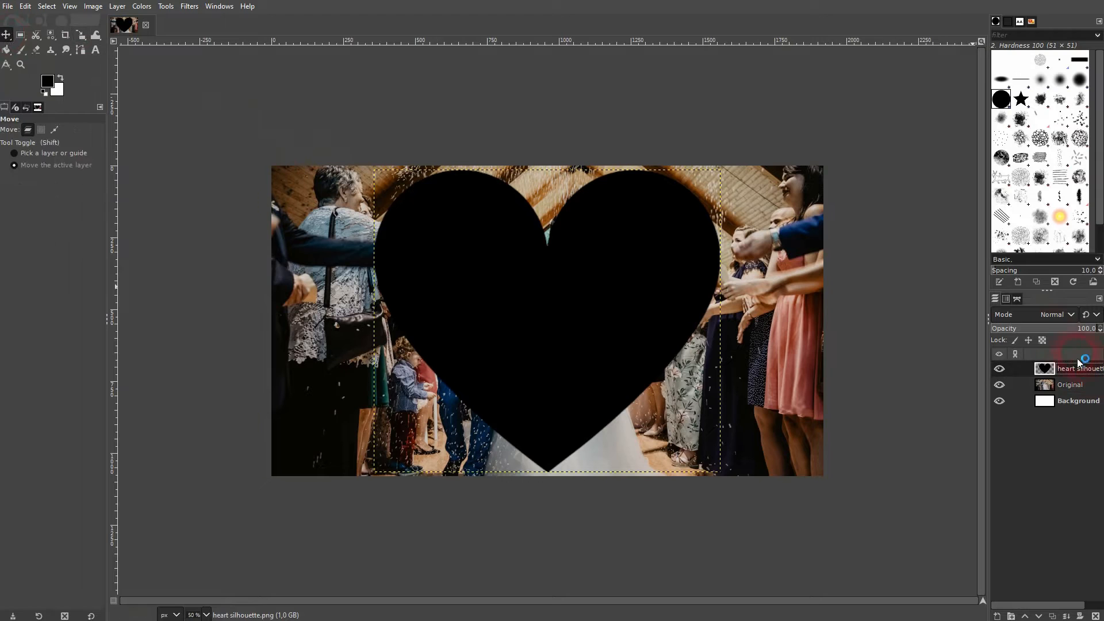
click(1041, 333)
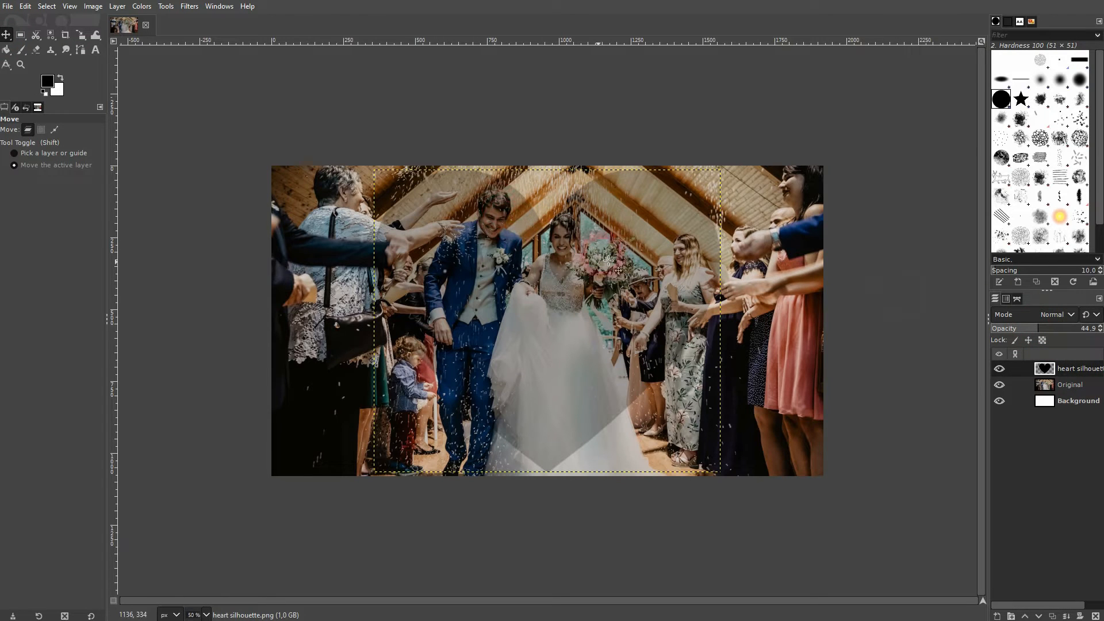
- Reposition the Original photo layer under the heart and scale it to about 2089 × 1392 px to cover the canvas
click(1074, 386)
drag(738, 341, 791, 400)
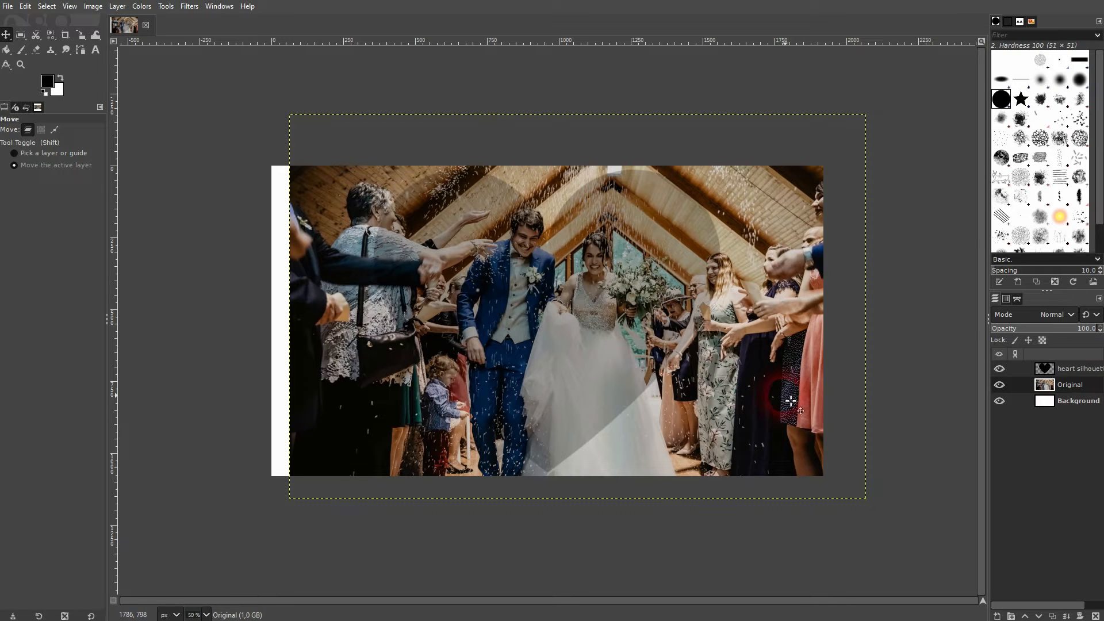
click(80, 35)
click(290, 320)
drag(297, 321, 264, 309)
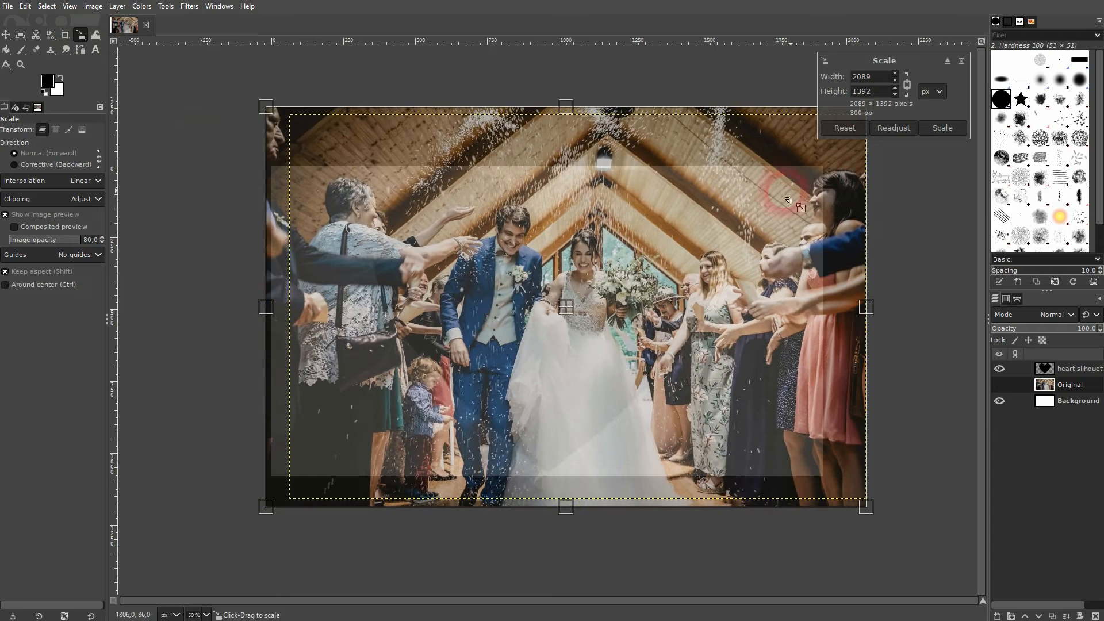
click(953, 129)
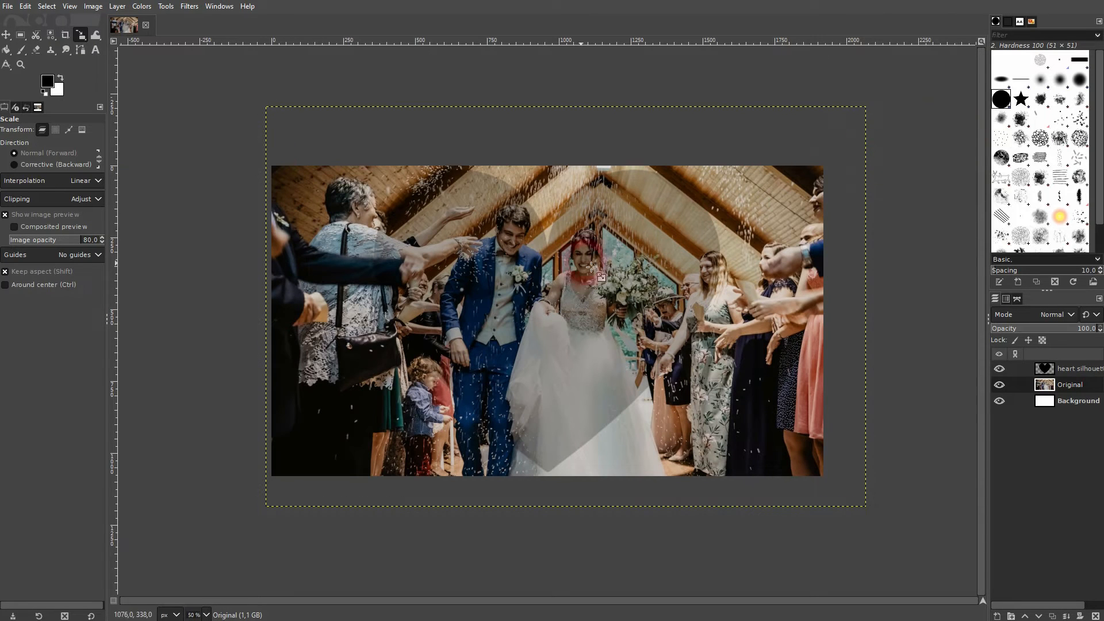
click(551, 365)
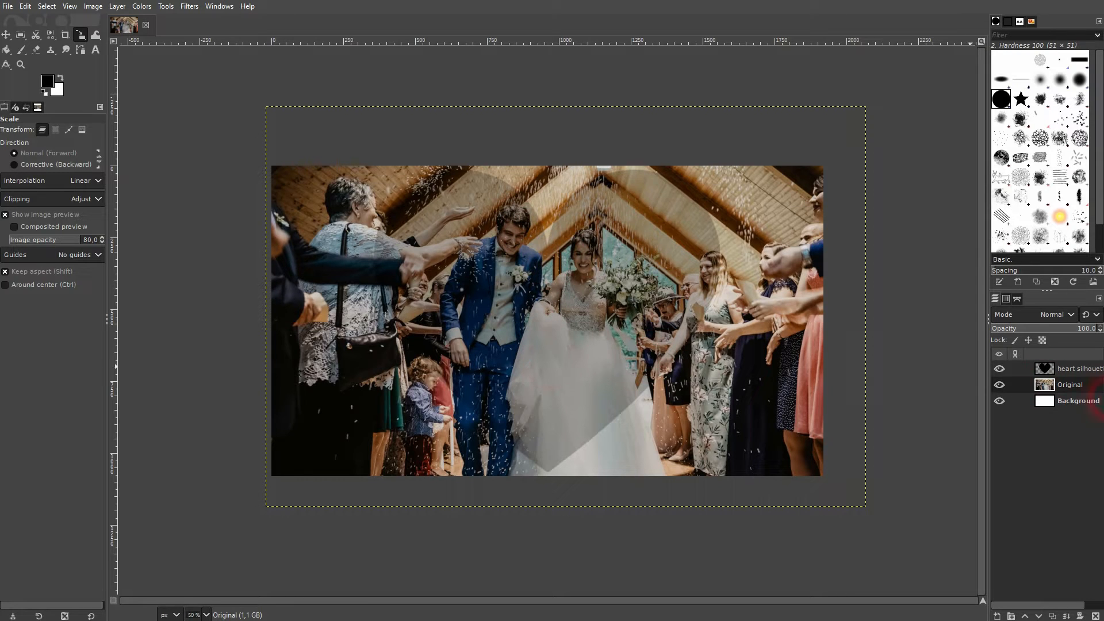
- Restore the heart silhouette layer's opacity to 100% and scale the heart to about 1180 × 1031 px
click(1080, 366)
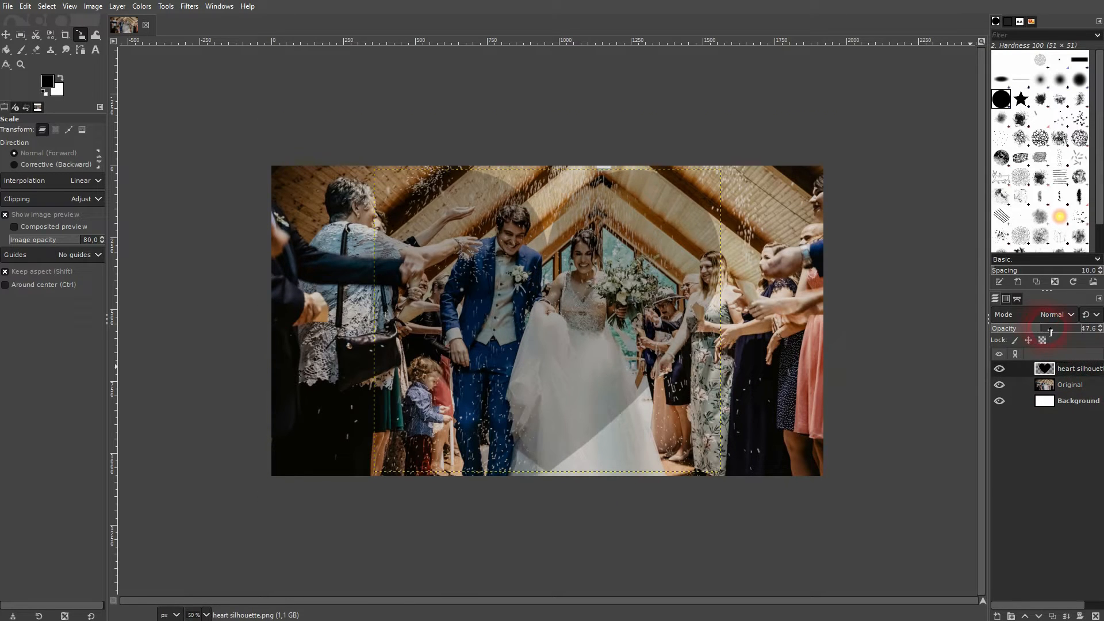
drag(1049, 332, 1098, 332)
click(653, 280)
mouse_move(727, 333)
mouse_down()
mouse_move(656, 342)
mouse_move(722, 349)
mouse_up()
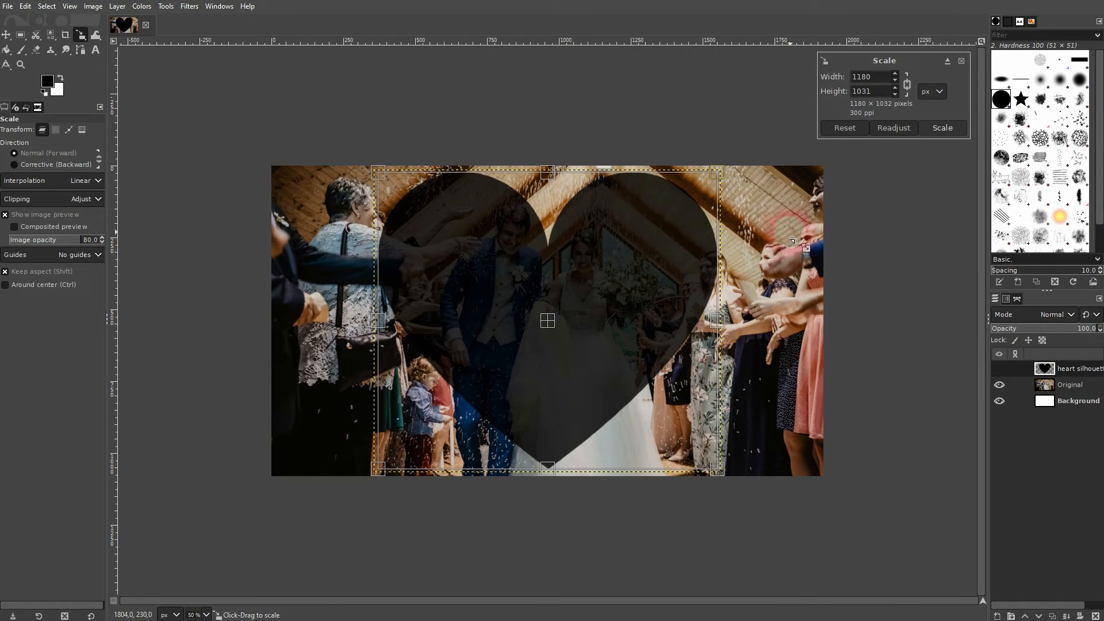
click(932, 124)
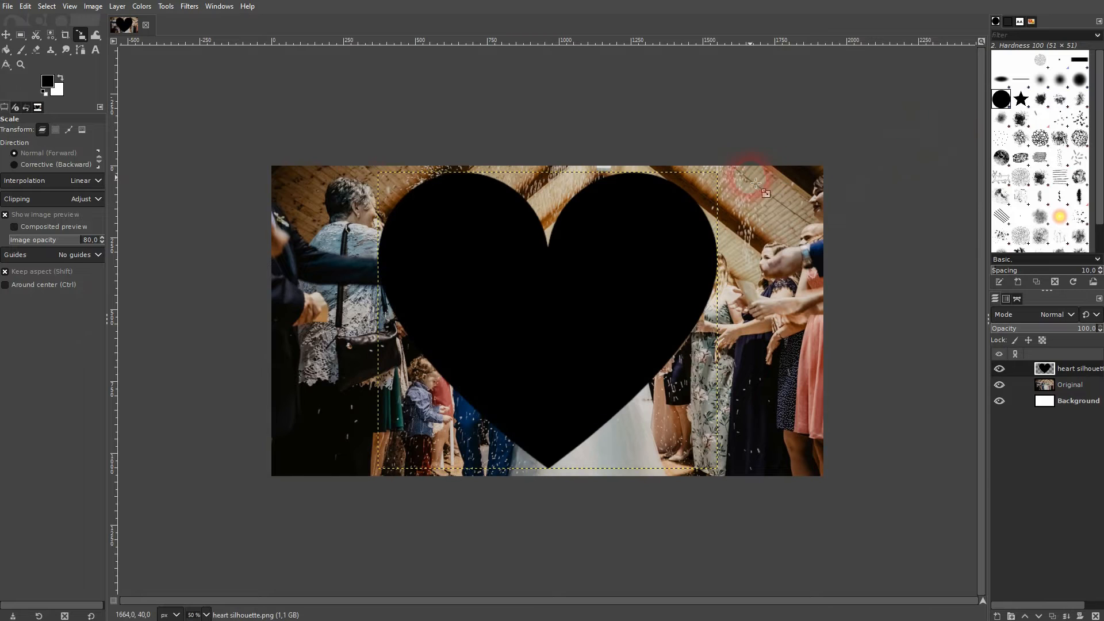
- Nudge the heart silhouette slightly right over the couple at about 61% opacity and restore its opacity to 100%
click(6, 35)
click(1058, 332)
click(566, 318)
drag(570, 319, 573, 320)
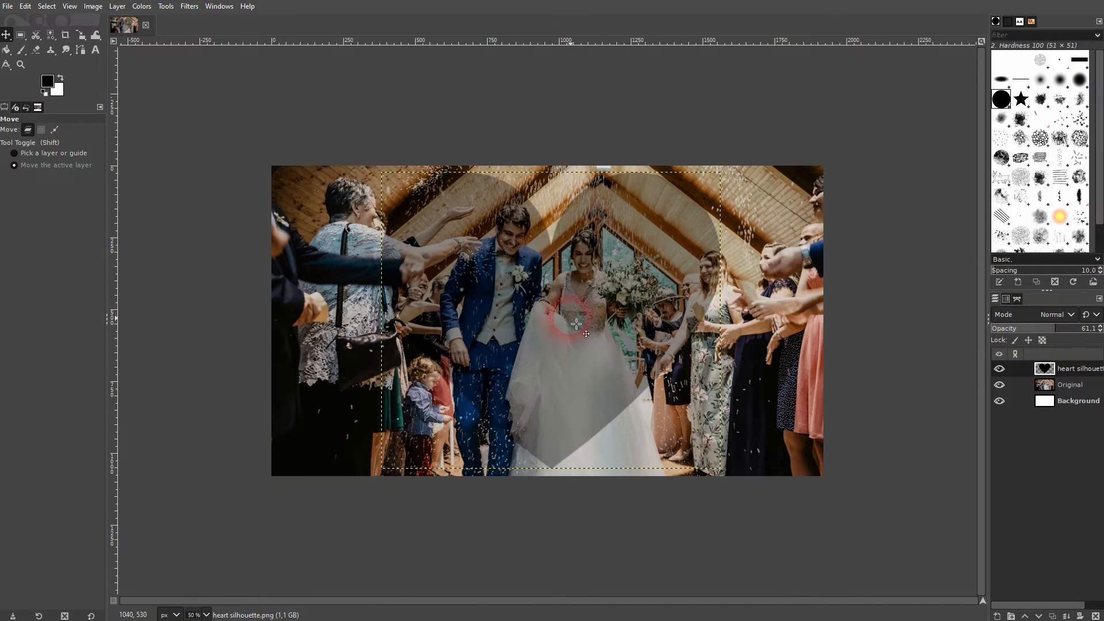
drag(1059, 332, 1095, 330)
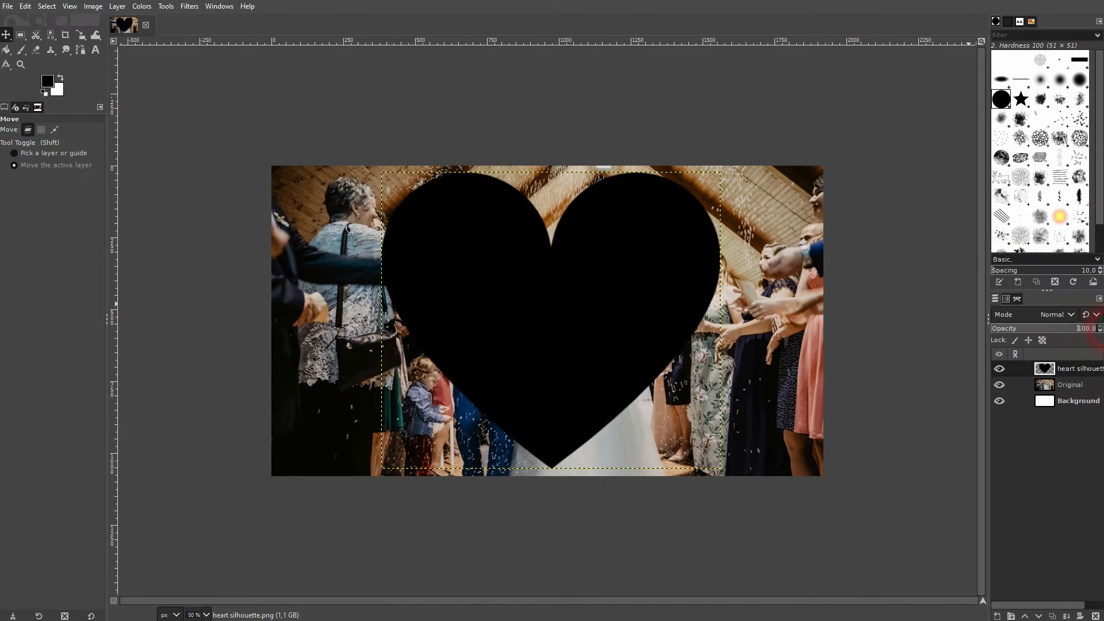
- Create a selection from the heart silhouette layer's alpha and hide that layer
right_click(1047, 371)
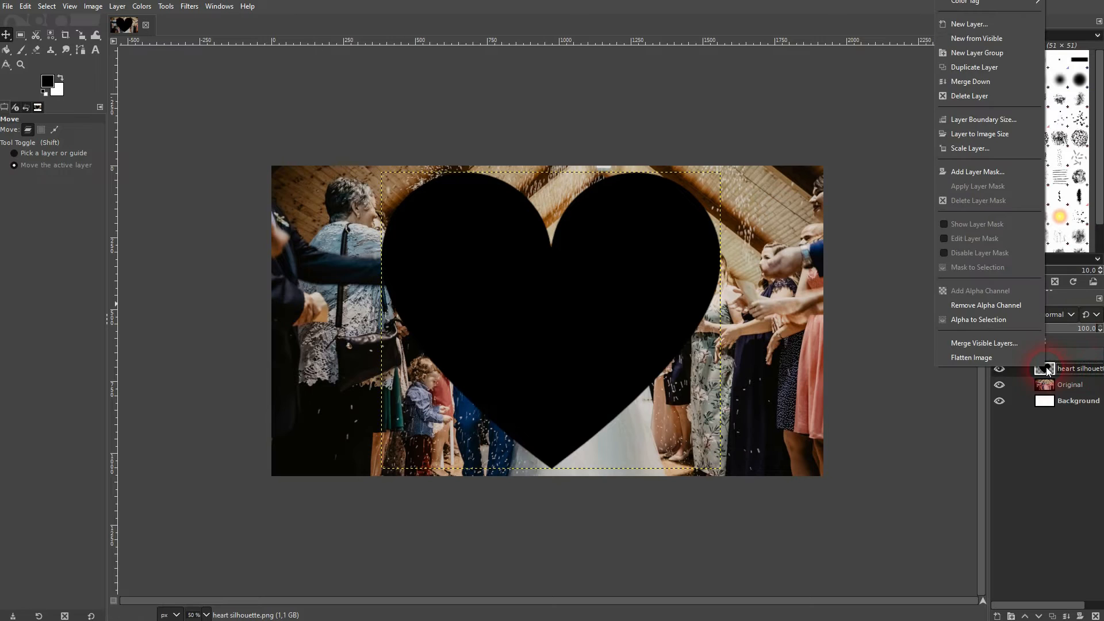
click(975, 320)
click(999, 368)
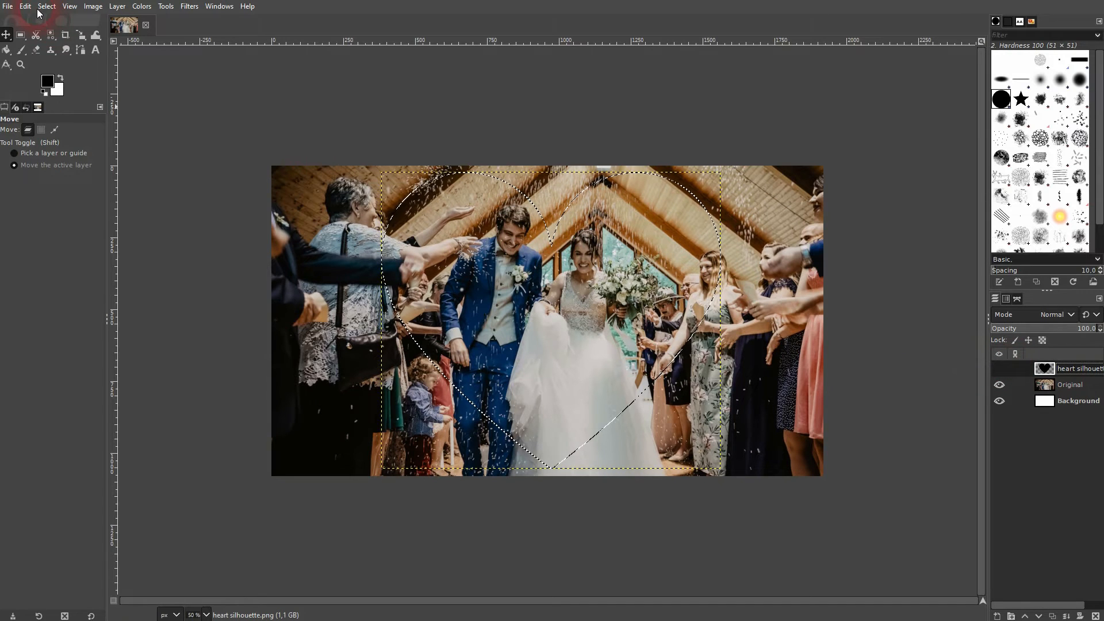
- Feather the heart selection with a value of 100
click(45, 7)
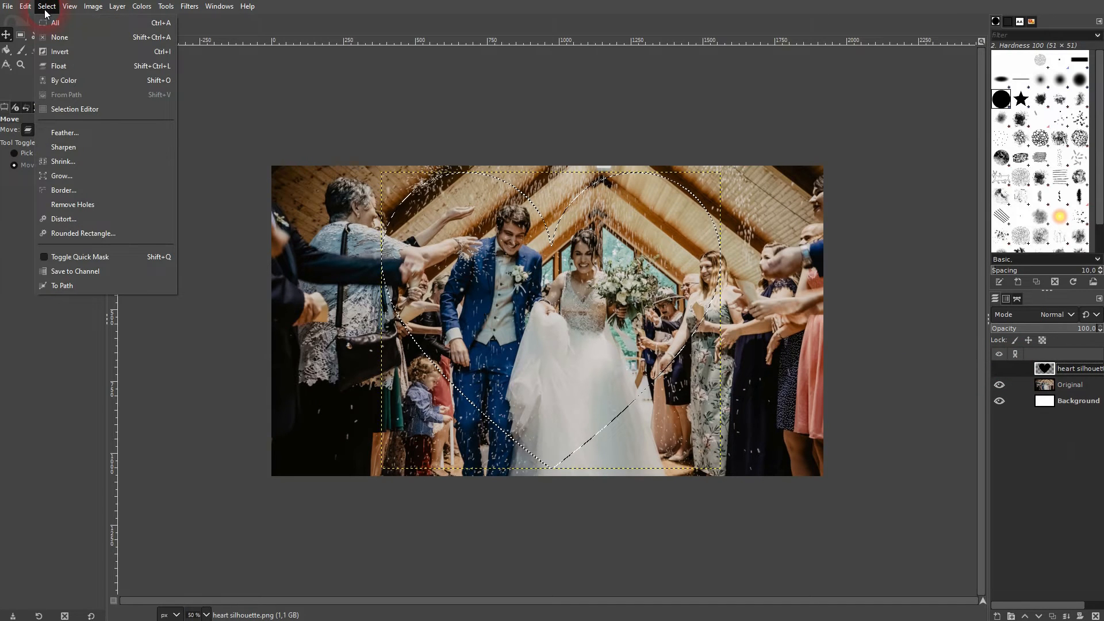
click(74, 131)
drag(108, 88, 253, 130)
double_click(165, 179)
text(100)
click(247, 220)
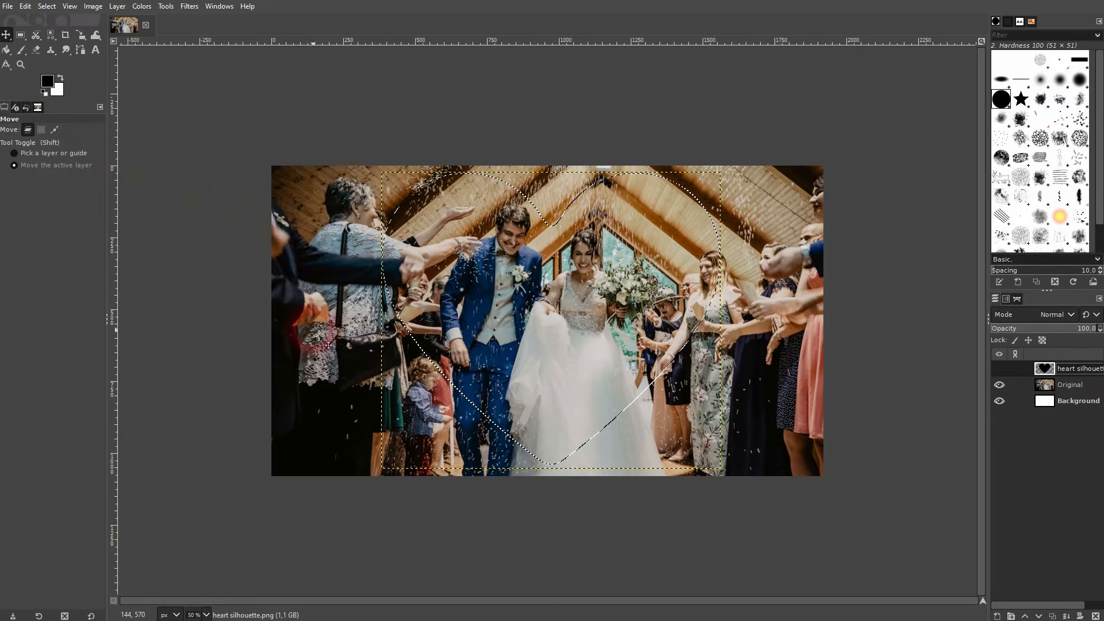
- Add a 1920 × 1080 px layer named "white layer", filled with white, directly above the Original layer
click(1078, 390)
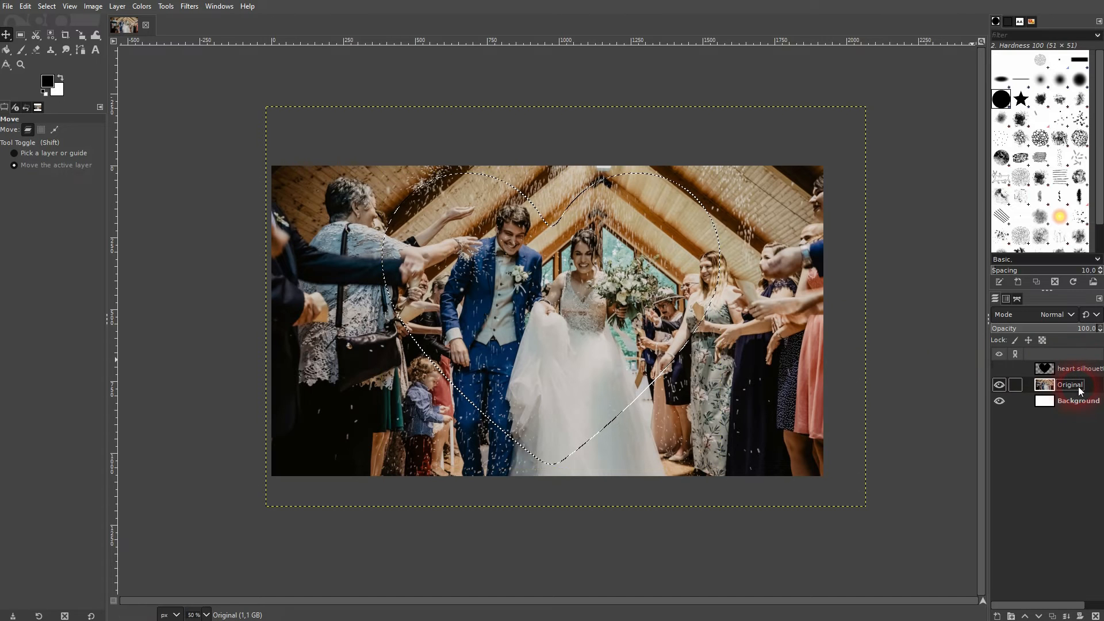
click(1080, 407)
click(1050, 477)
click(1070, 385)
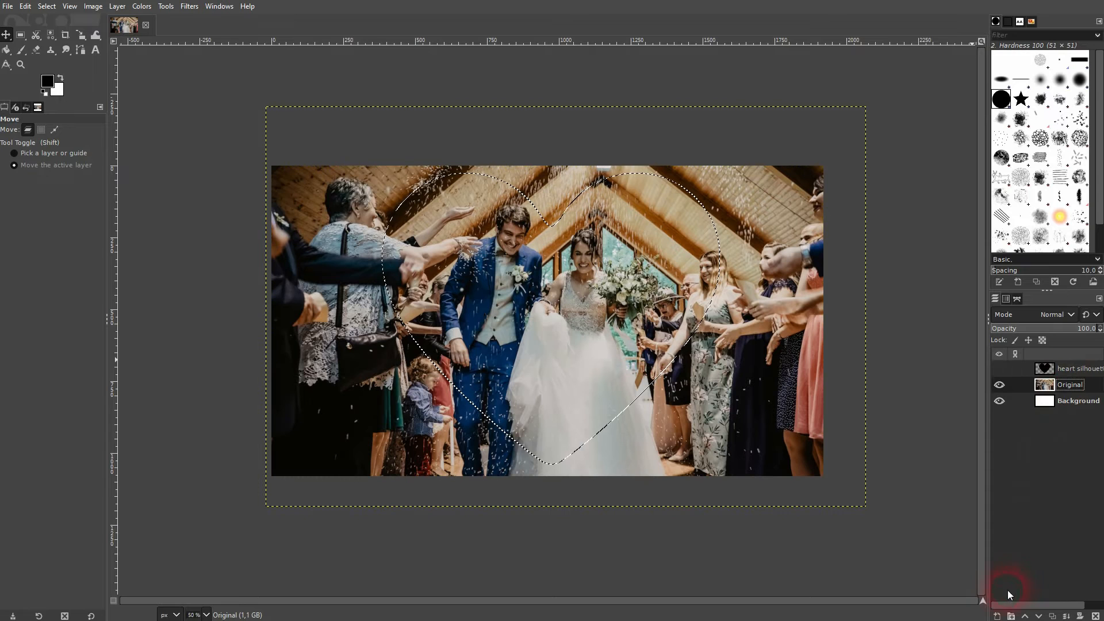
click(998, 615)
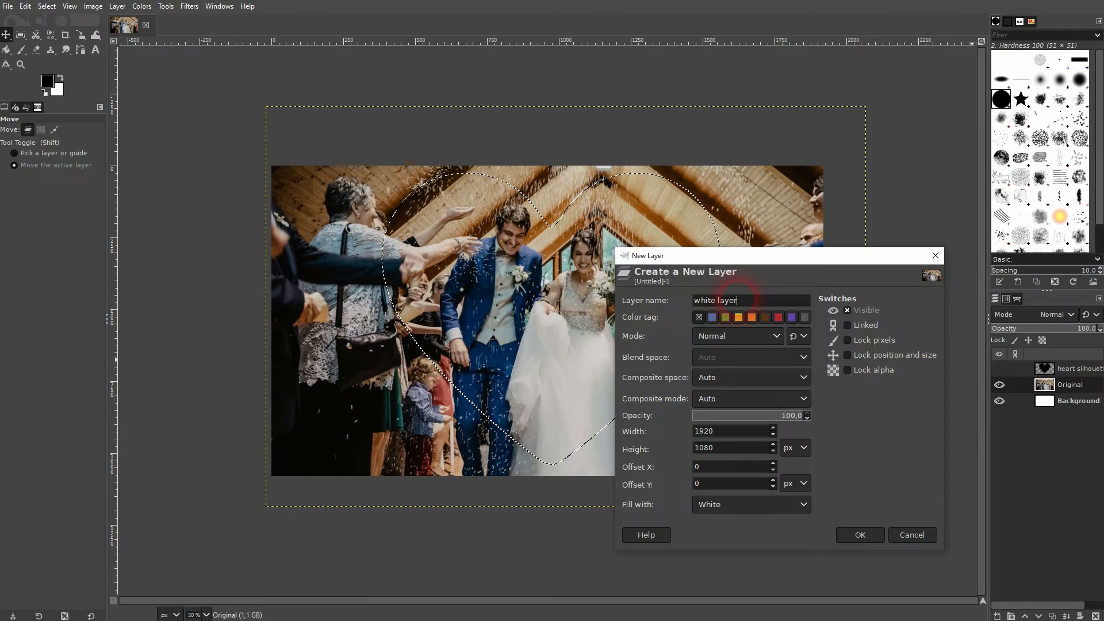
click(763, 509)
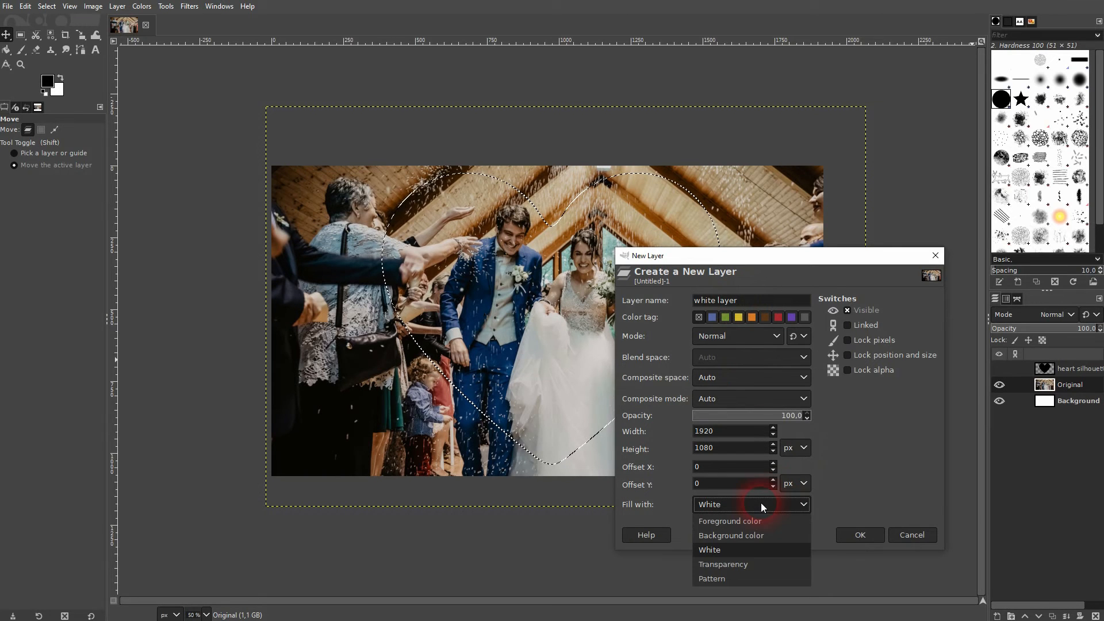
click(744, 550)
click(865, 533)
click(1071, 384)
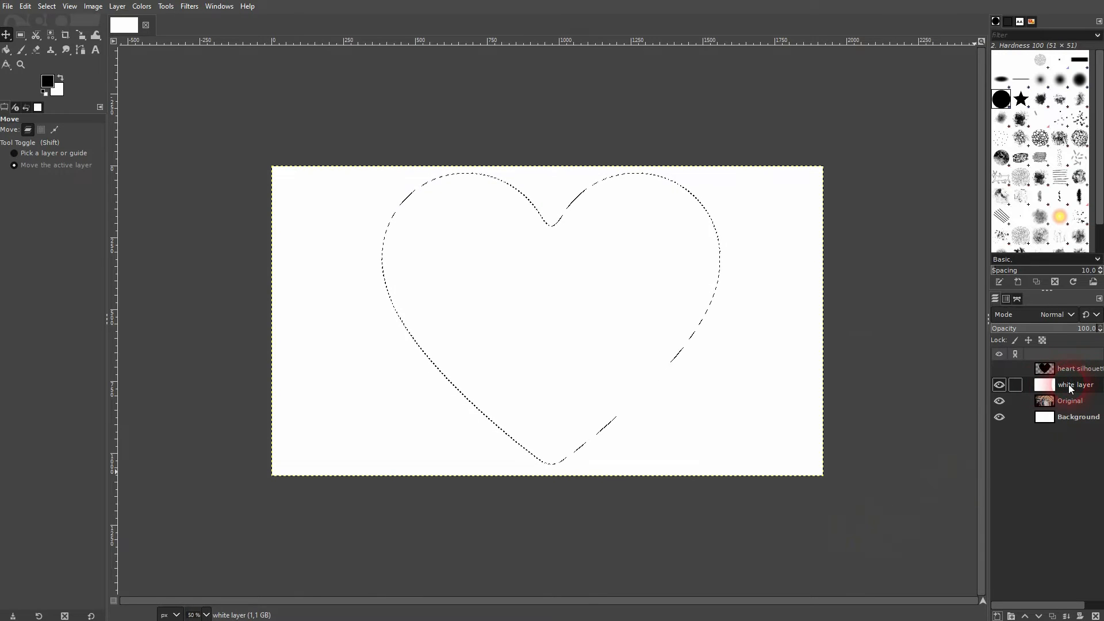
- Clear the feathered heart area from the white layer and remove the selection
click(25, 7)
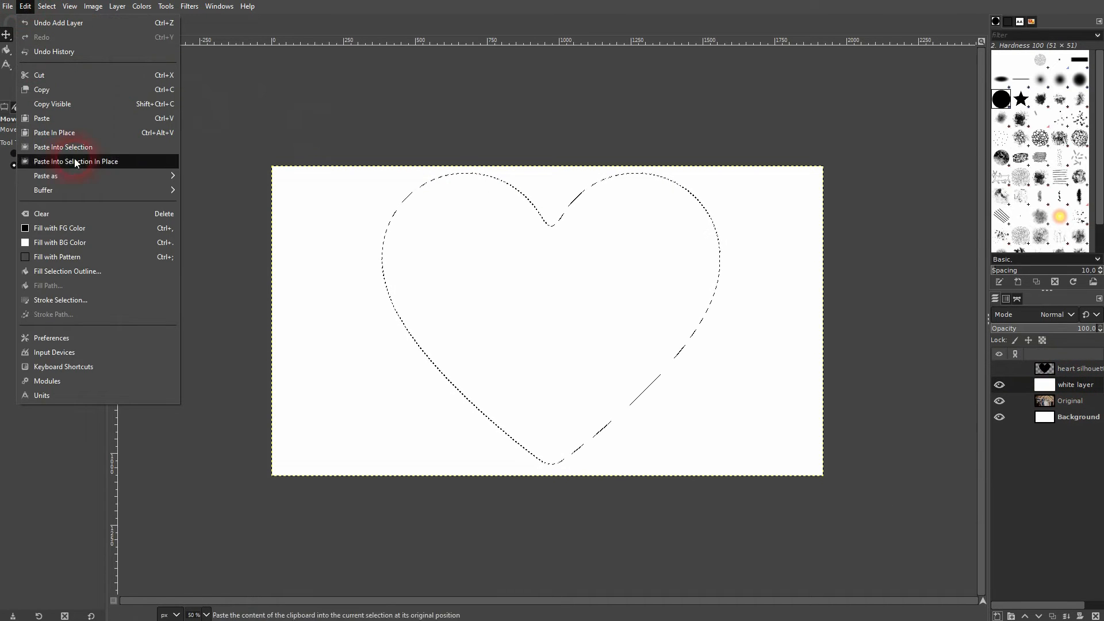
click(84, 210)
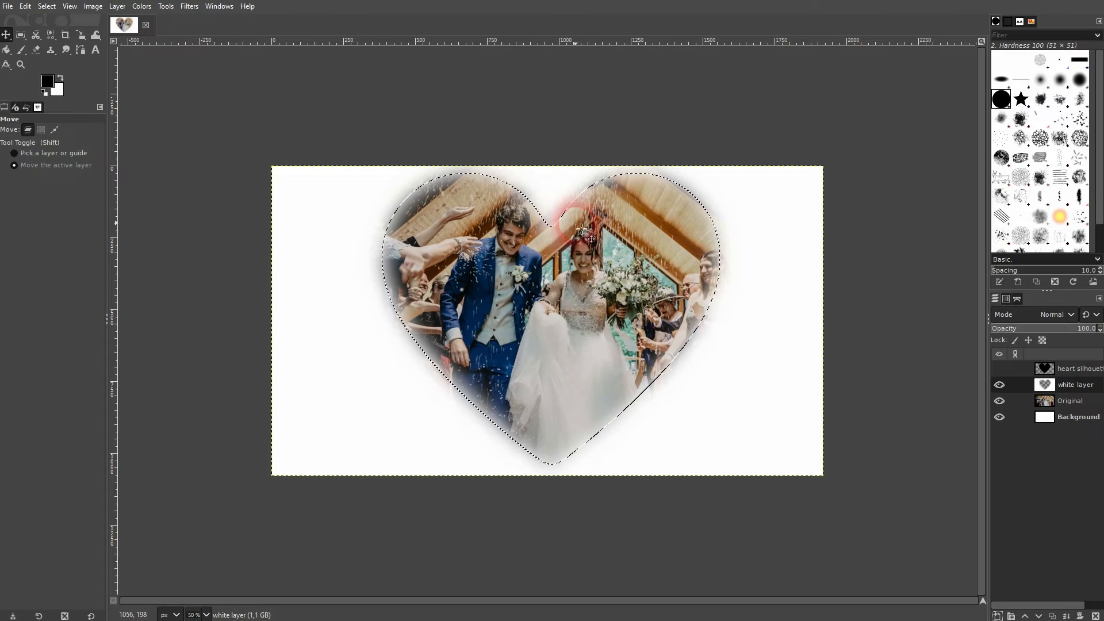
key(ctrl+shift+a)
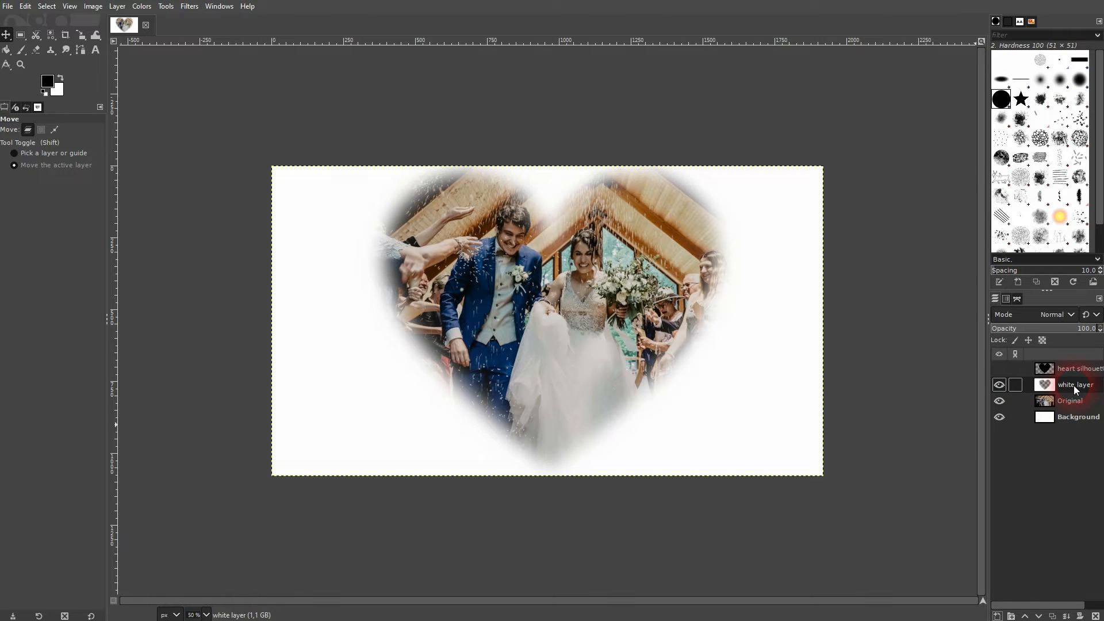
- Try to bucket-fill the white layer with black without a selection, and undo the fill
click(7, 51)
click(348, 336)
click(694, 408)
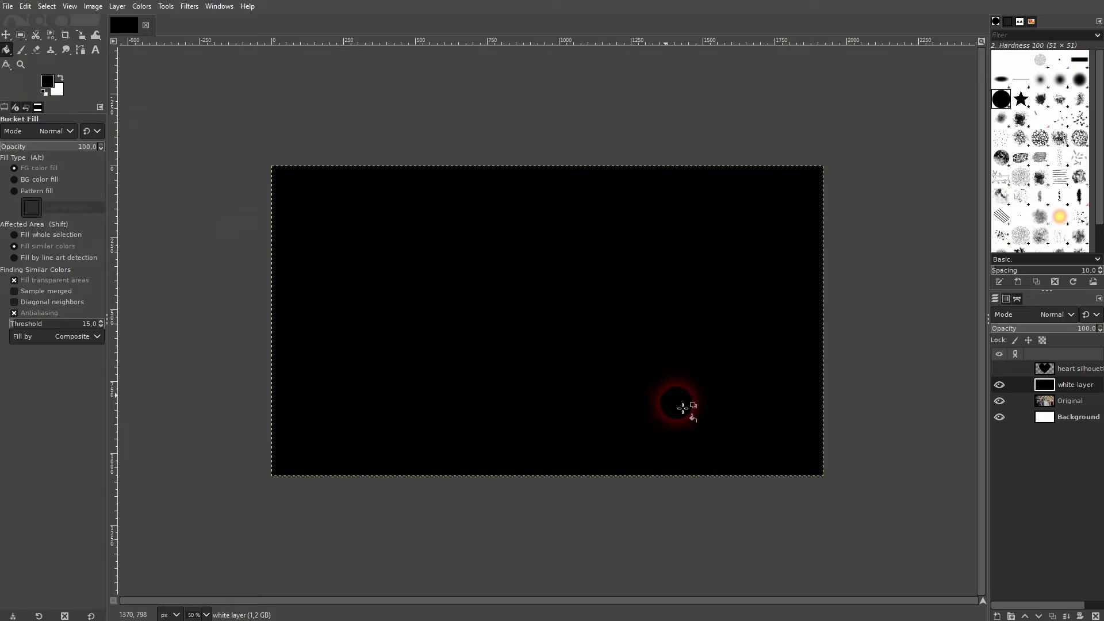
key(ctrl)
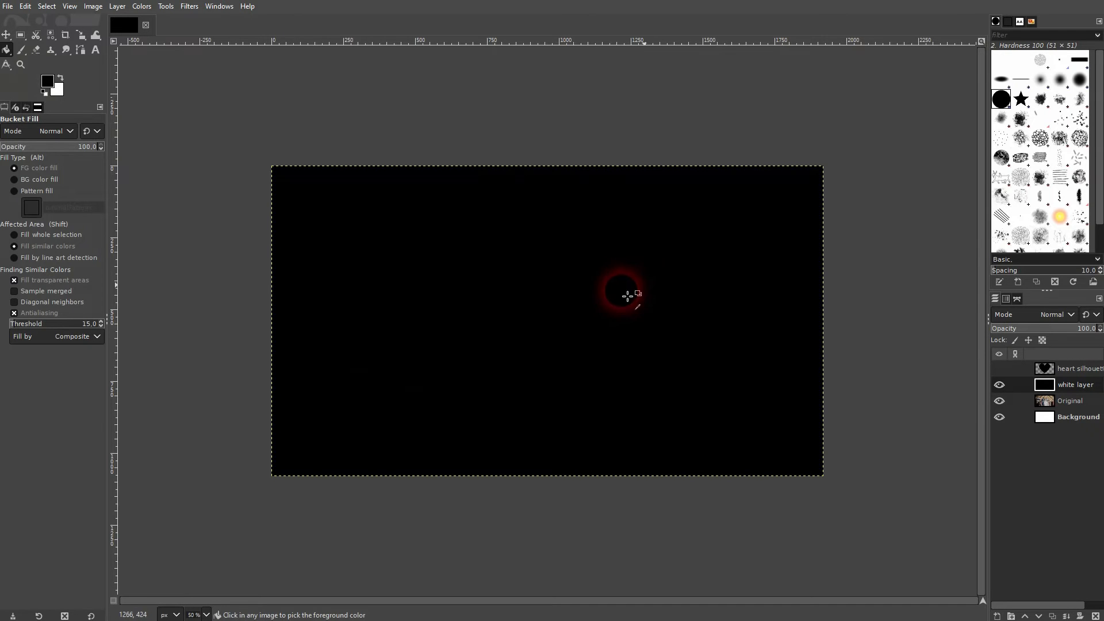
key(ctrl+z)
- Create a selection from the white layer's alpha and fill the whole selection with black around the heart
right_click(1047, 387)
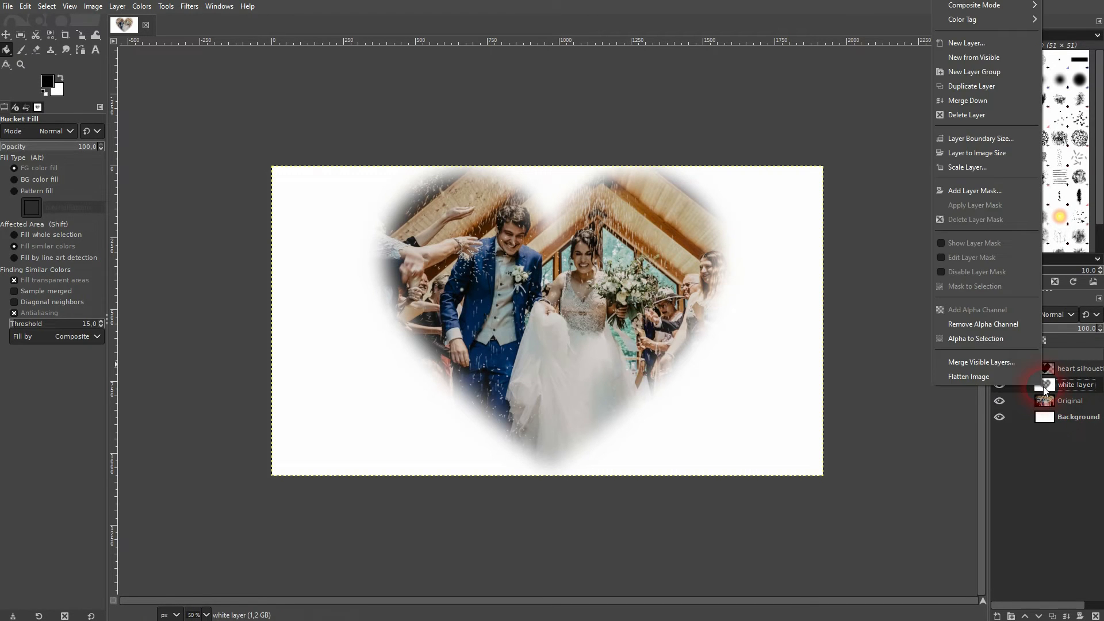
click(978, 338)
click(788, 411)
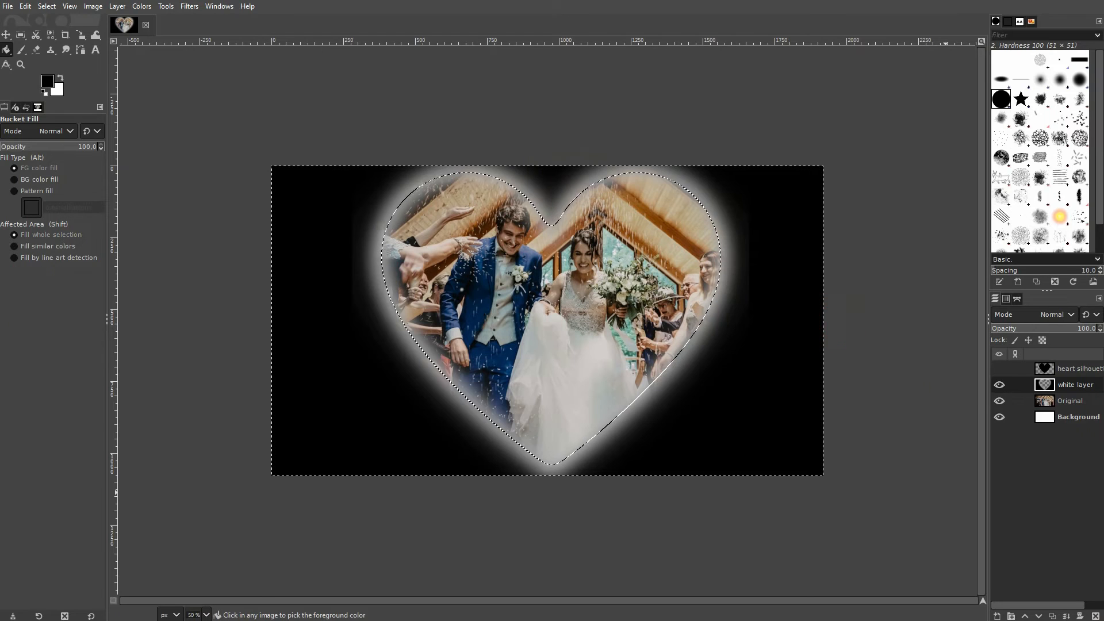
- Undo the black fill, the clearing, the white layer and the feathering, back to the unfeathered heart selection over the Original layer
key(ctrl+z)
key(ctrl+z)
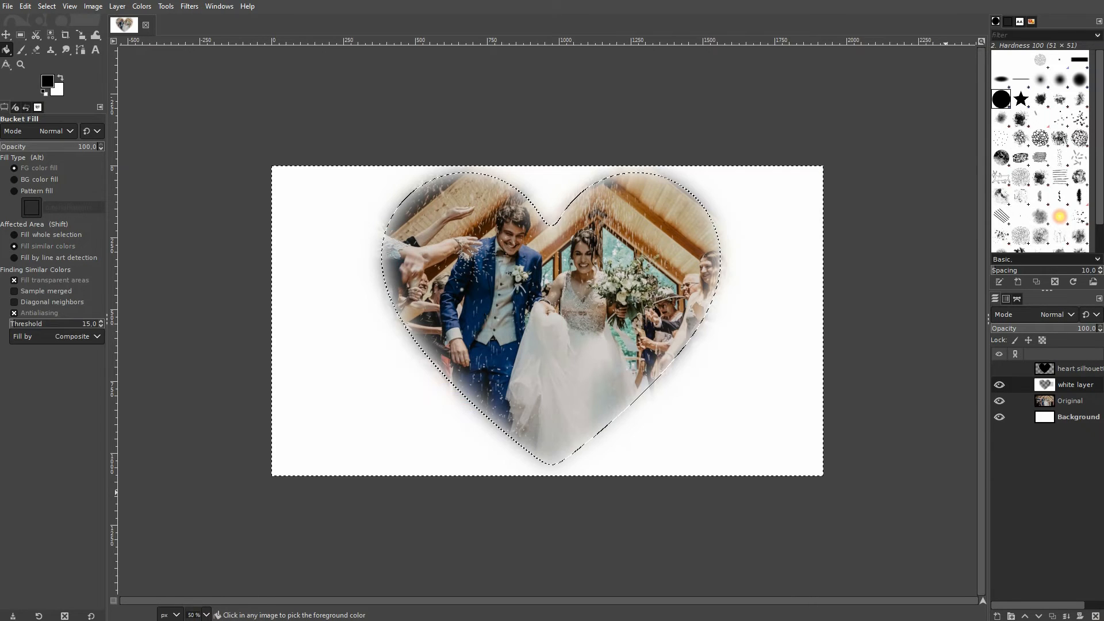
key(ctrl+z)
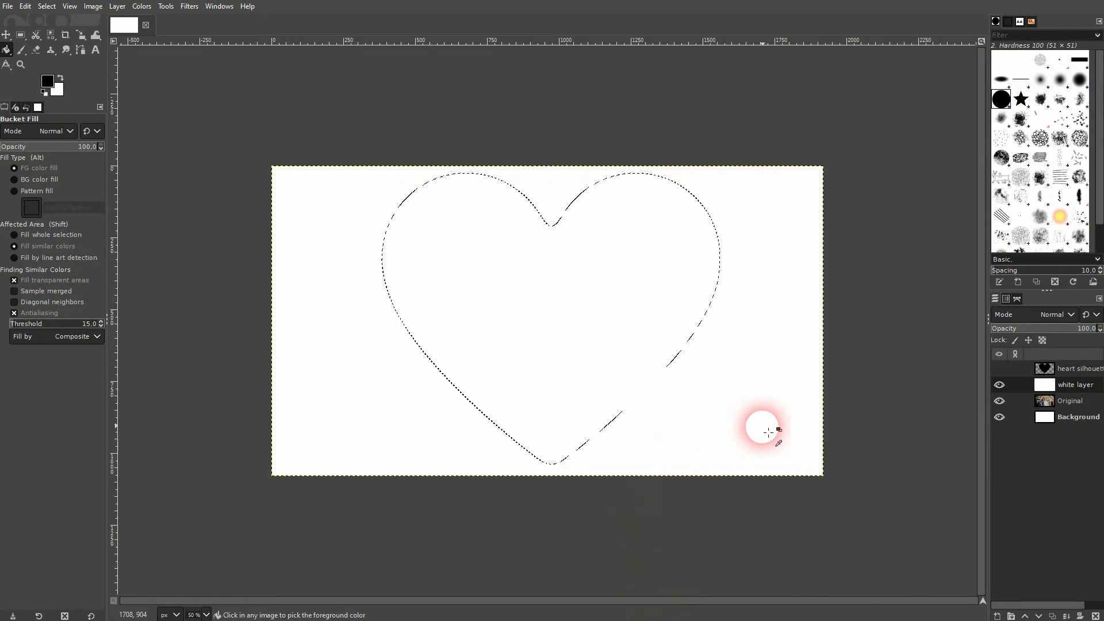
key(ctrl+z)
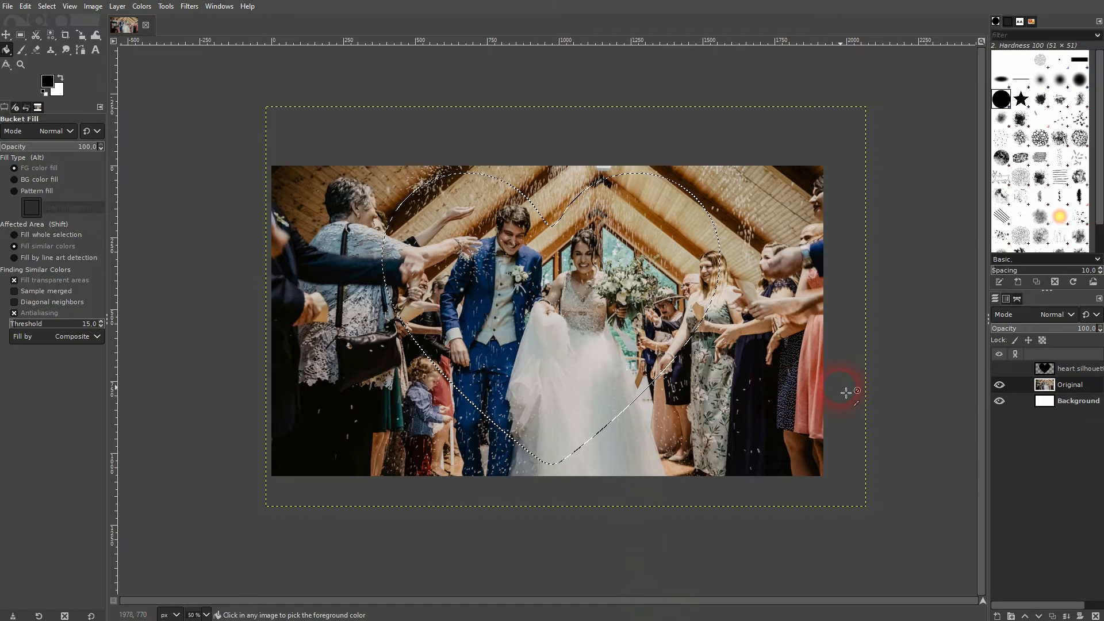
key(shift)
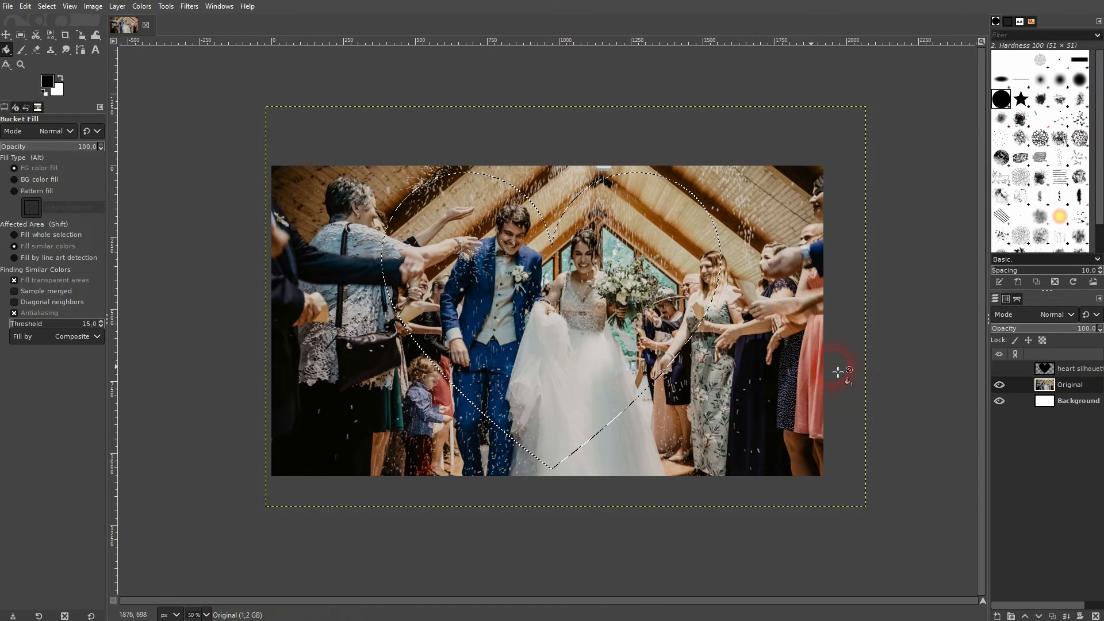
- Add a layer named "white layer" above Original, filled with the black foreground color
click(995, 615)
click(935, 574)
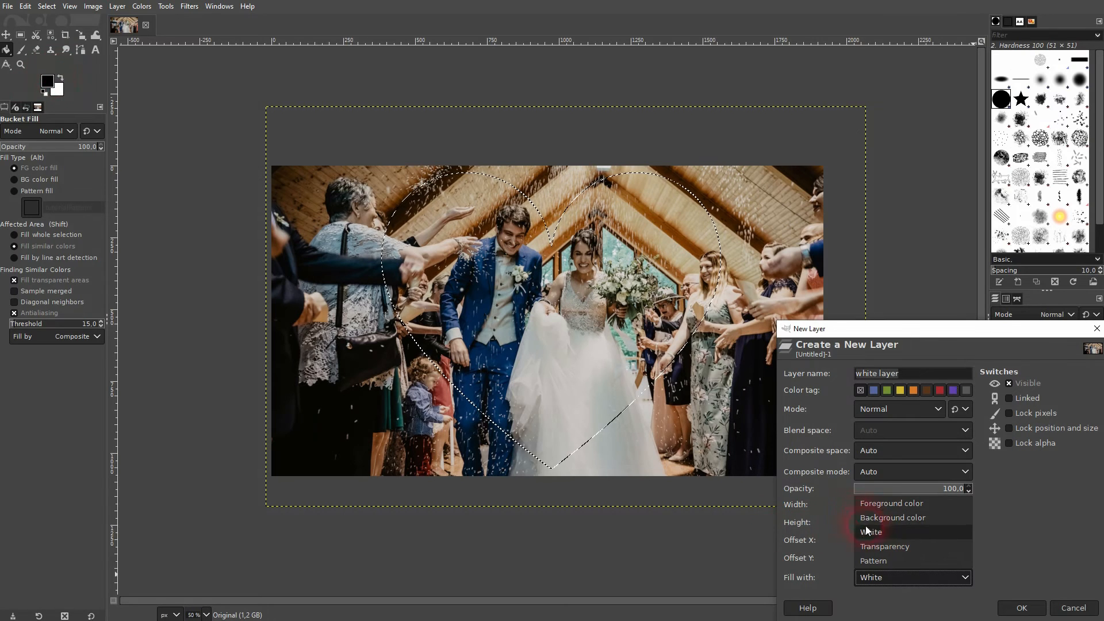
click(880, 503)
click(1021, 607)
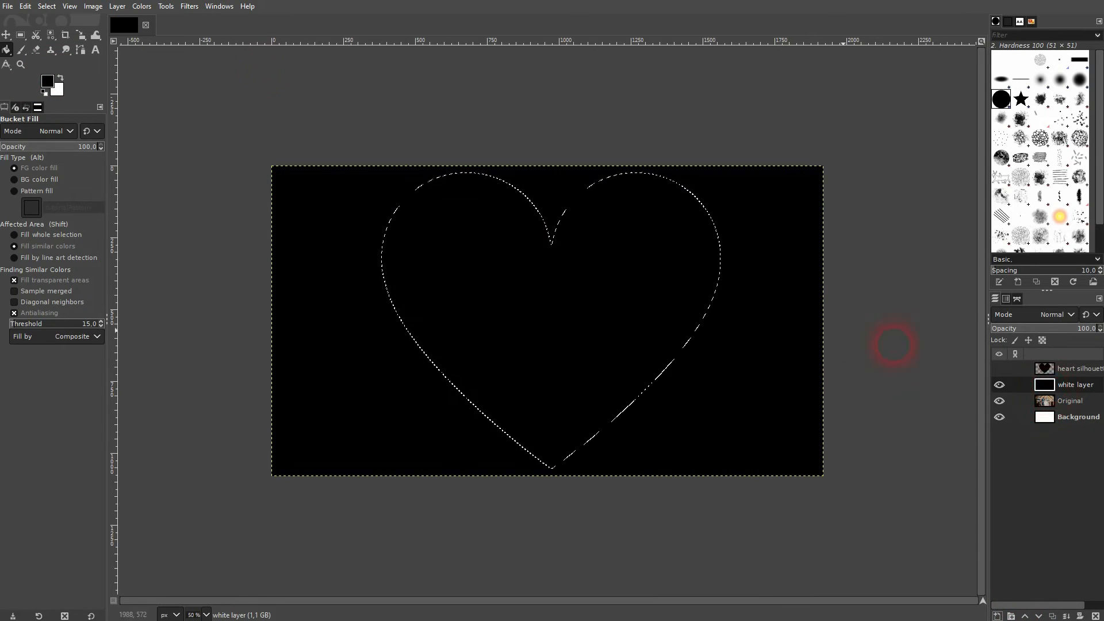
- Try to clear the unfeathered heart selection from the black layer, and undo the clearing
click(25, 7)
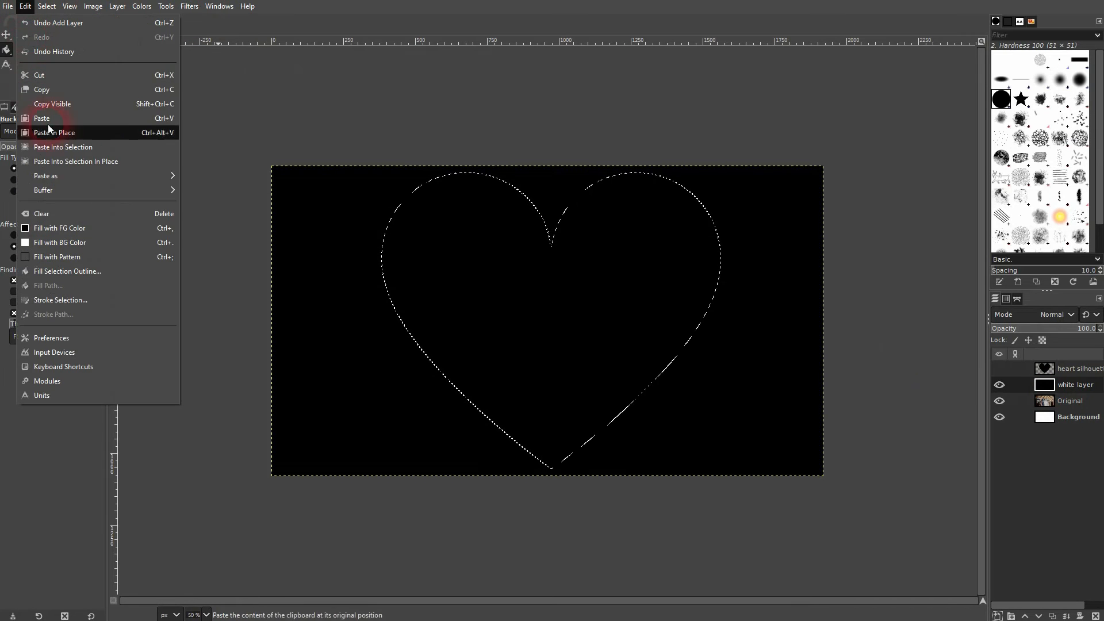
click(82, 219)
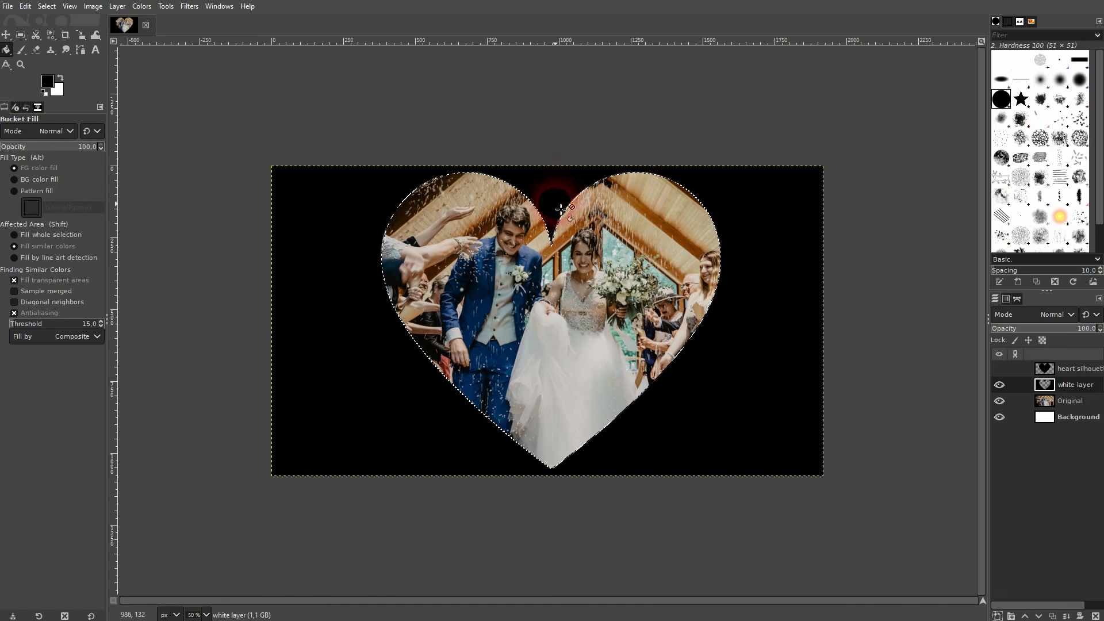
click(645, 247)
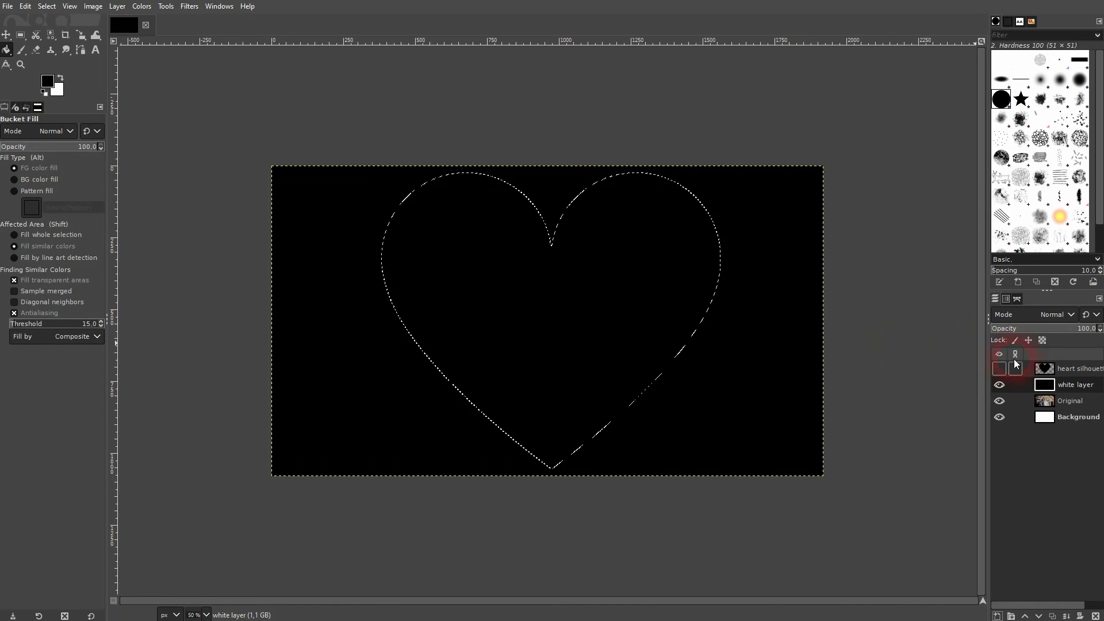
- Feather the heart selection and clear the feathered area from the black layer
click(48, 8)
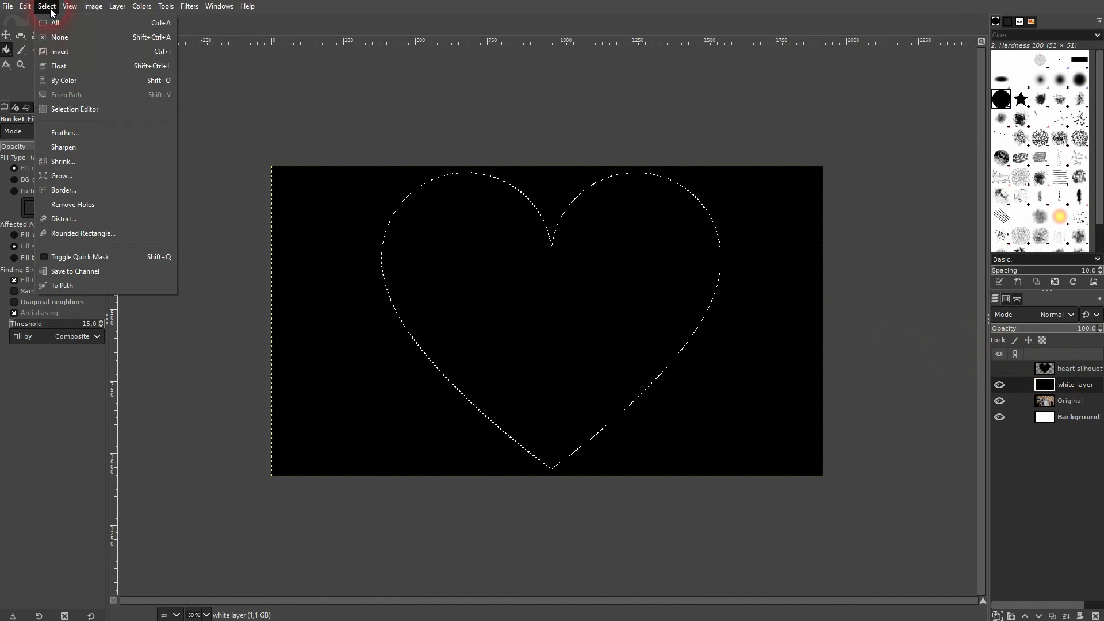
click(83, 135)
click(114, 185)
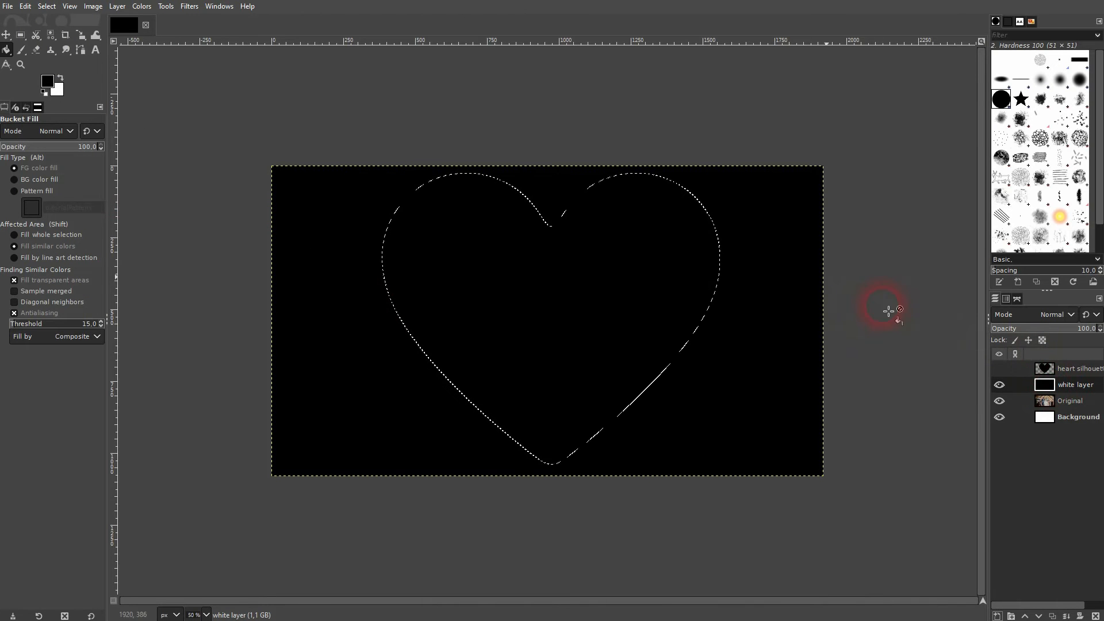
click(26, 7)
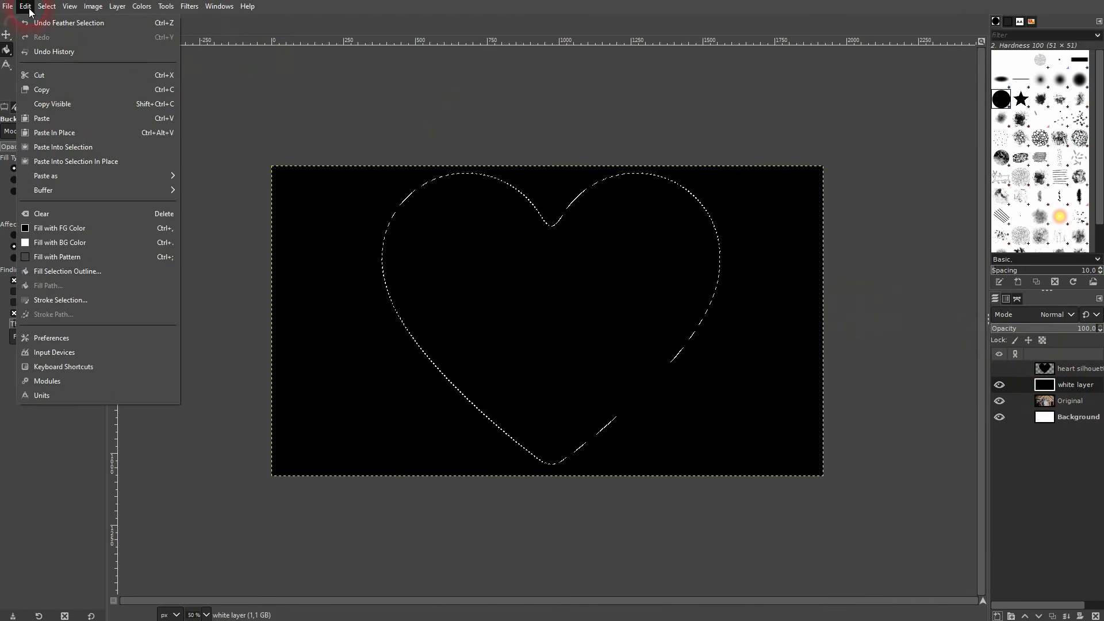
click(100, 214)
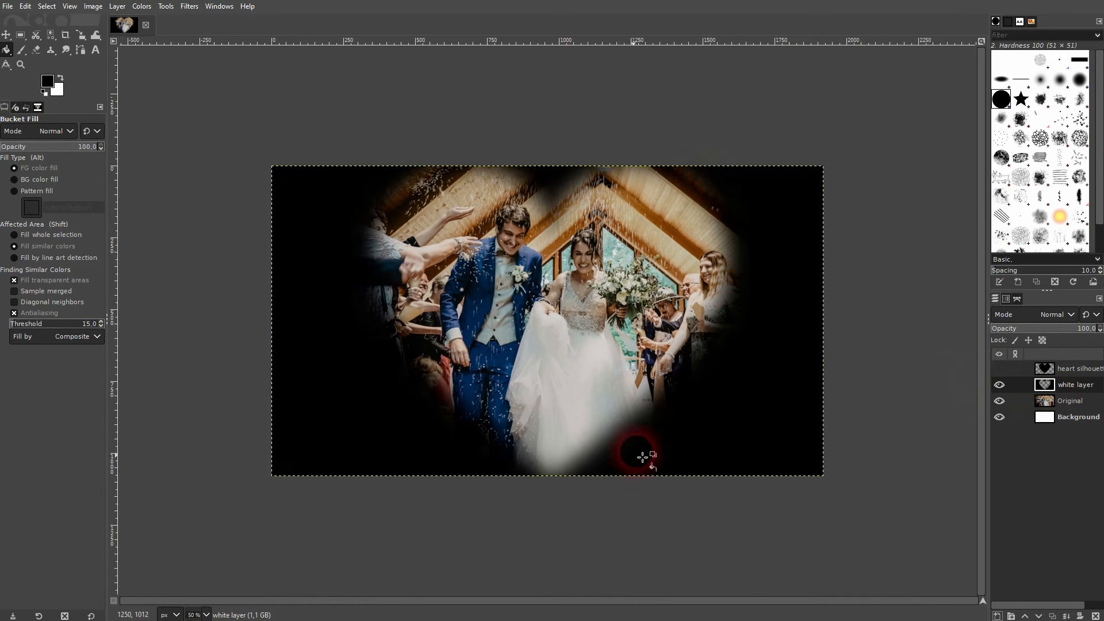
- Remove the selection and delete the black layer above Original
click(633, 351)
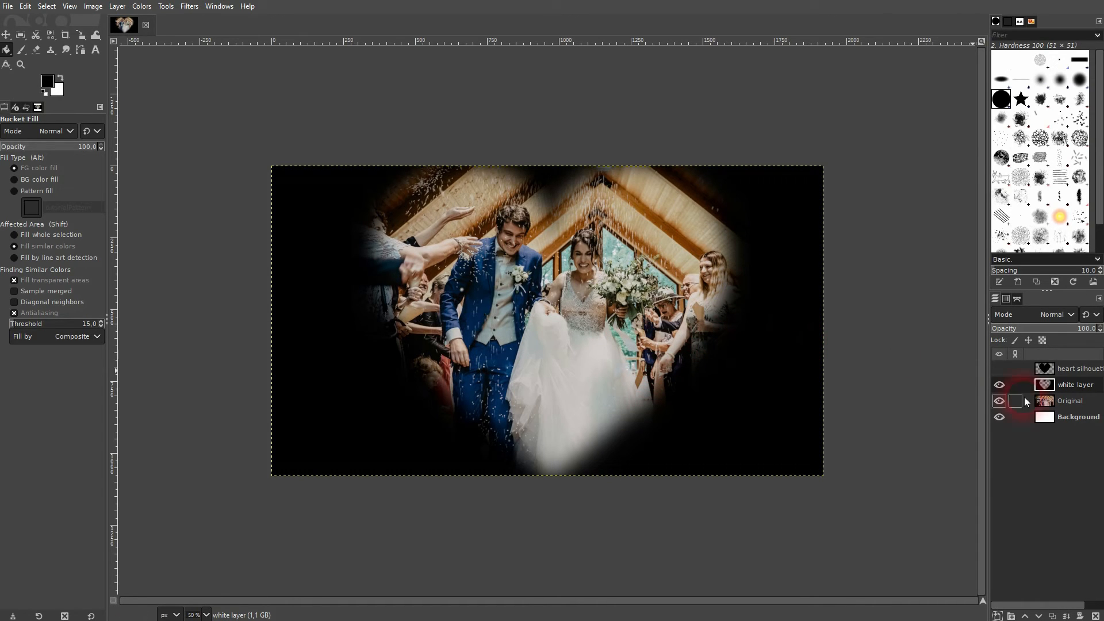
click(1095, 616)
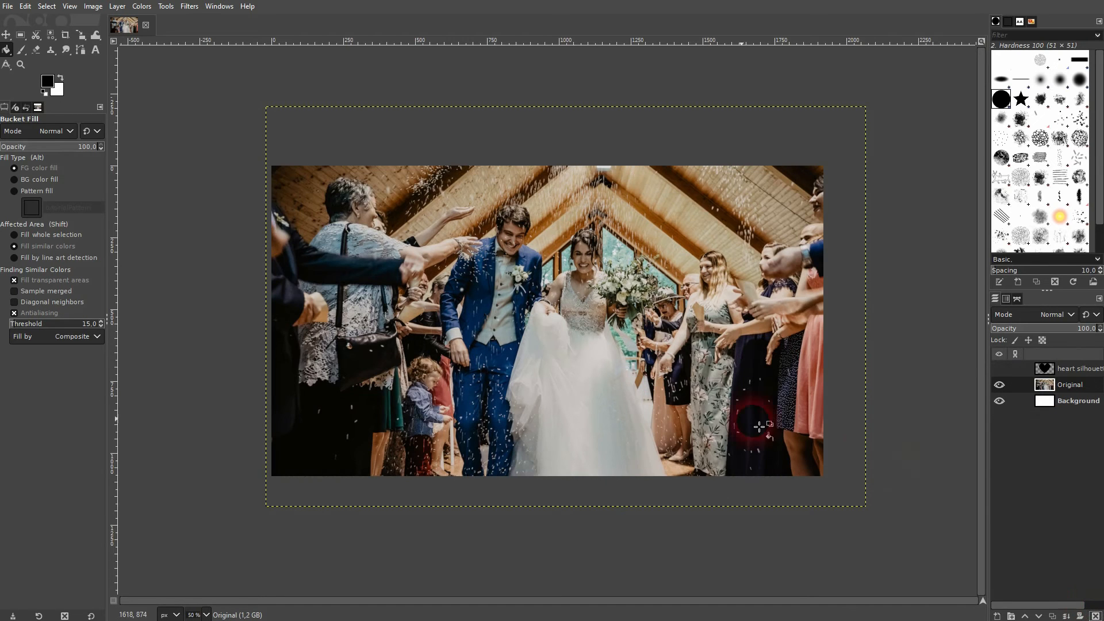
- Add a 1920 × 1080 px layer named "vignette", filled with transparency, directly above the Original layer
click(997, 616)
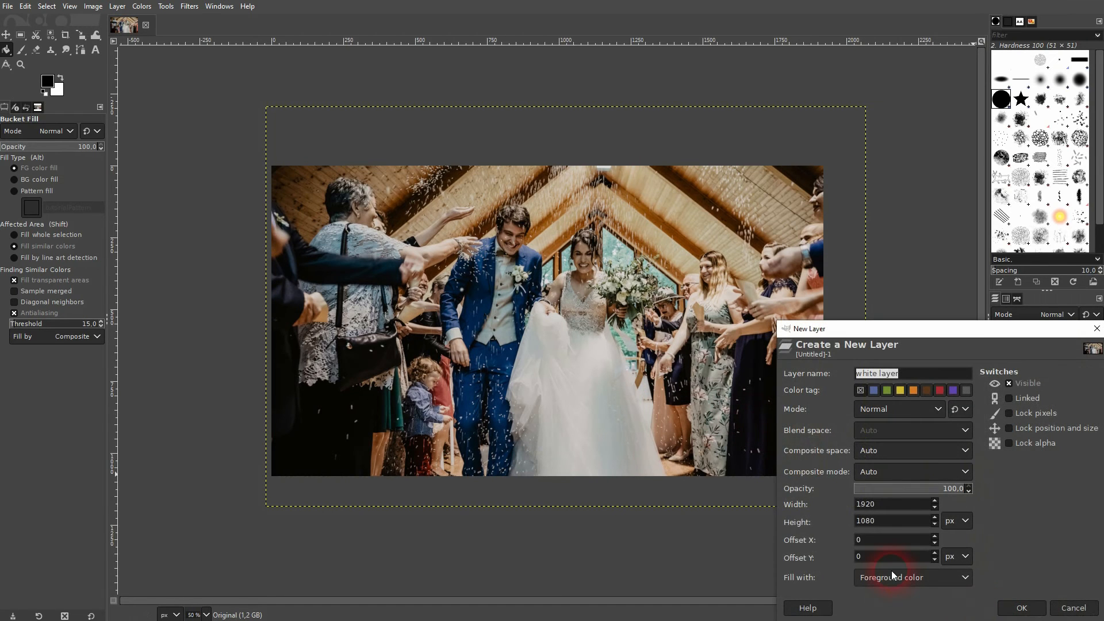
click(896, 579)
click(898, 549)
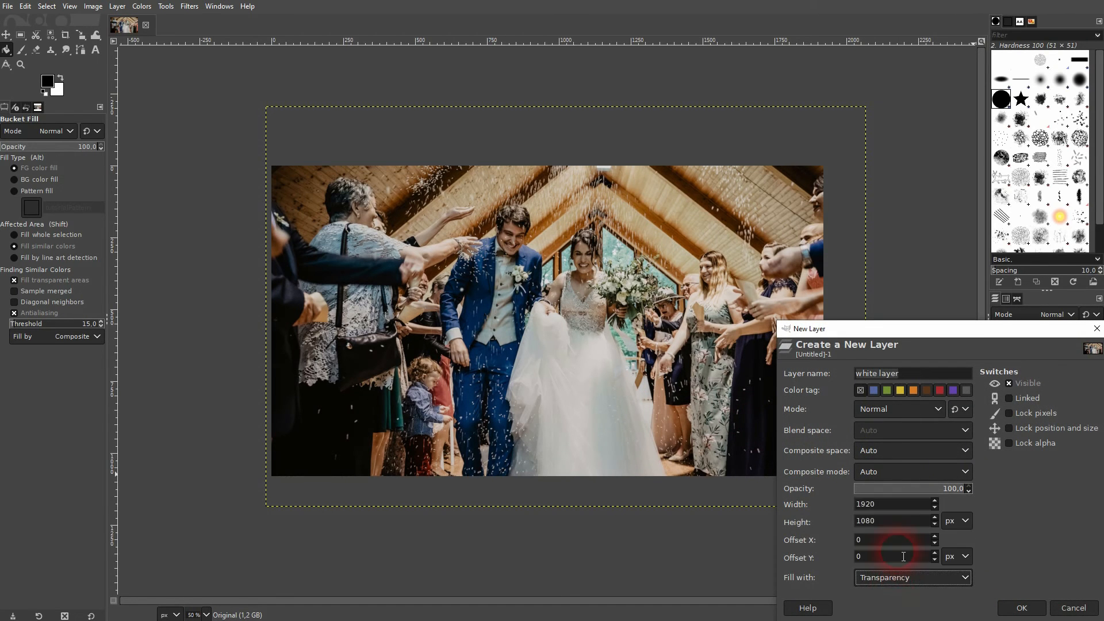
drag(923, 374, 850, 374)
text(vignette)
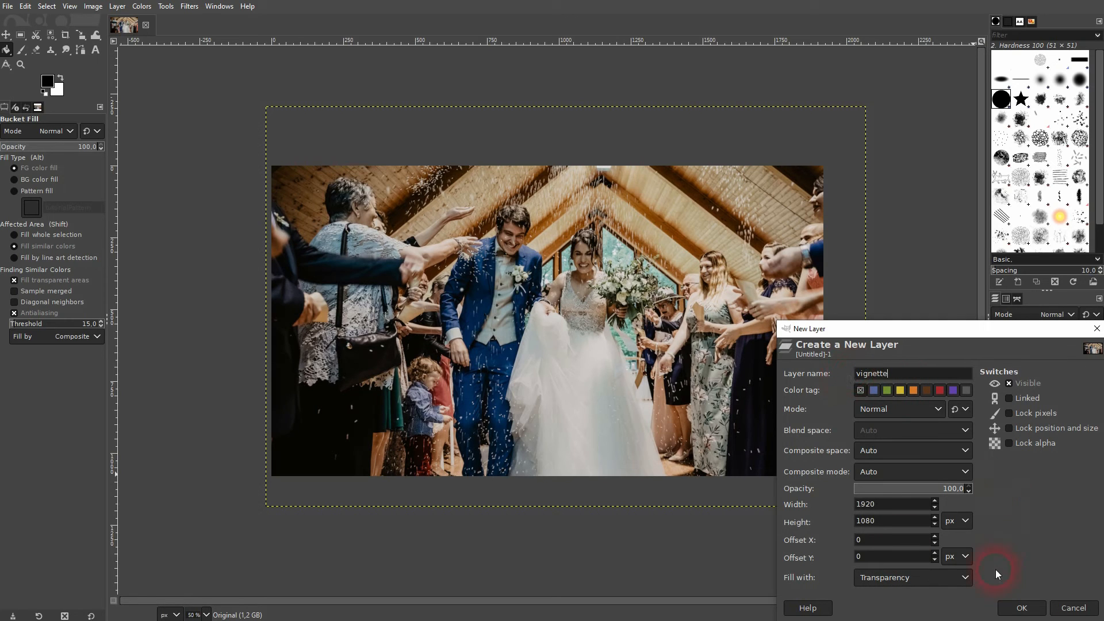
click(1018, 609)
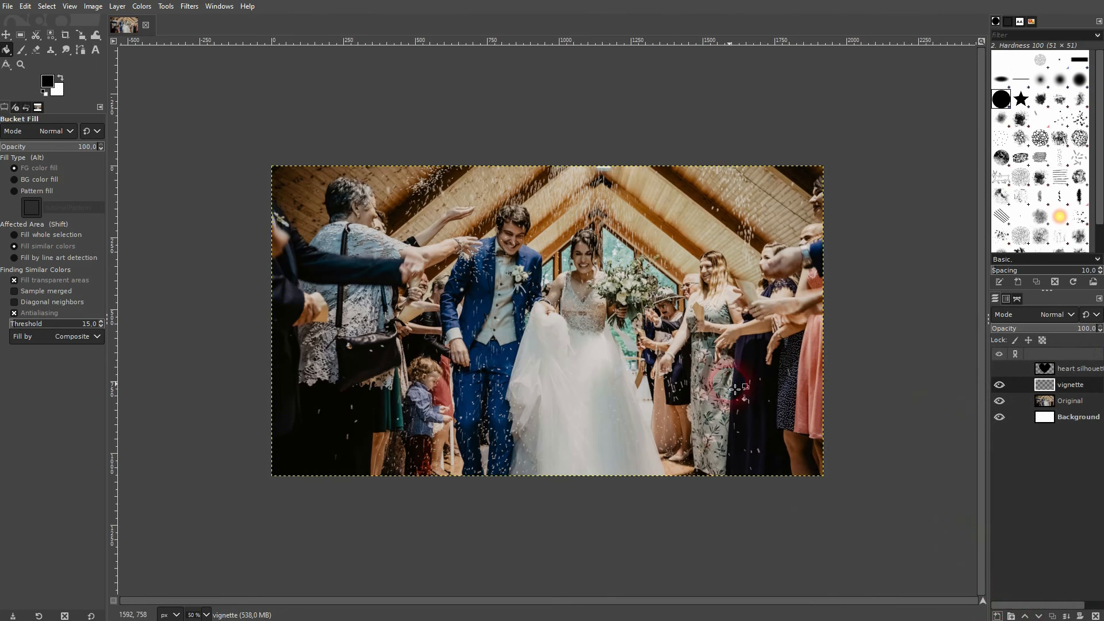
- Set the foreground color to pure red and fill the whole vignette layer with it
click(47, 84)
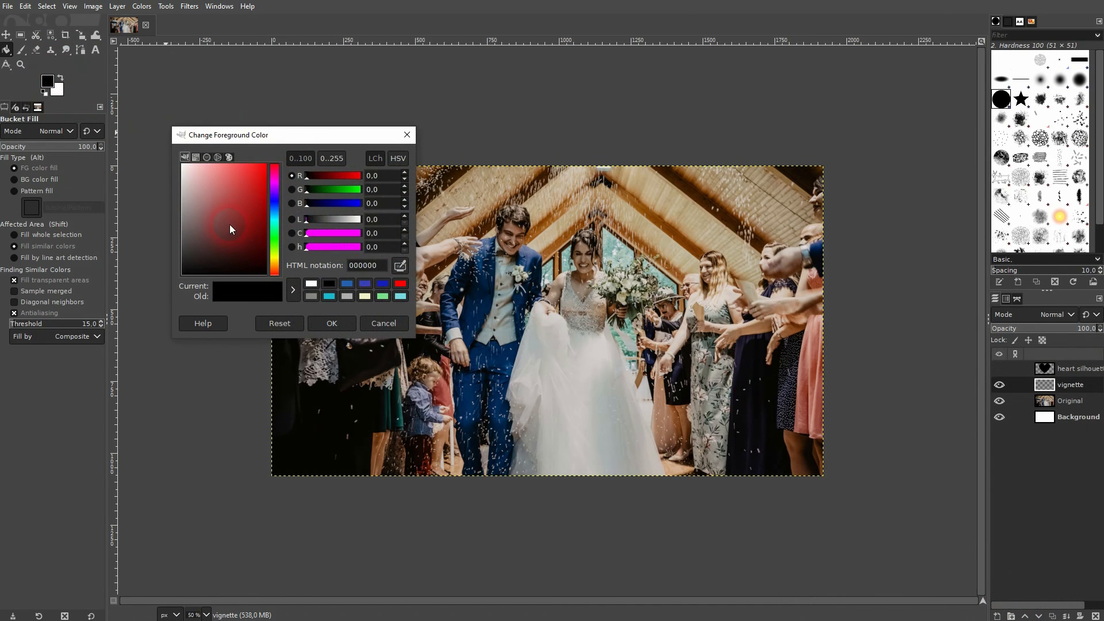
drag(229, 228, 283, 154)
click(330, 324)
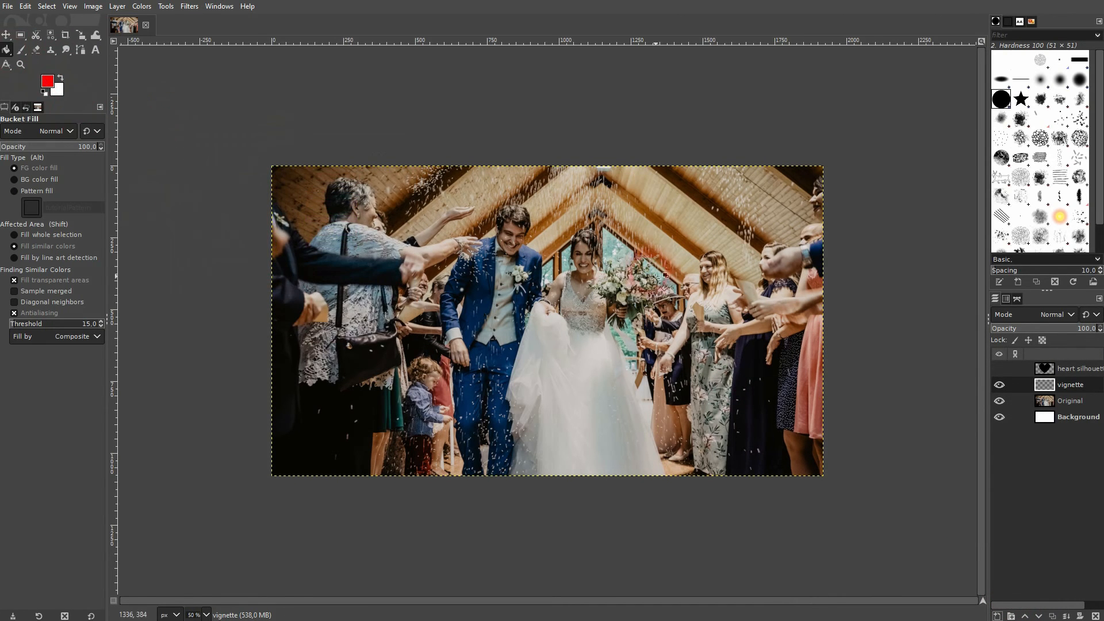
click(766, 329)
click(1073, 385)
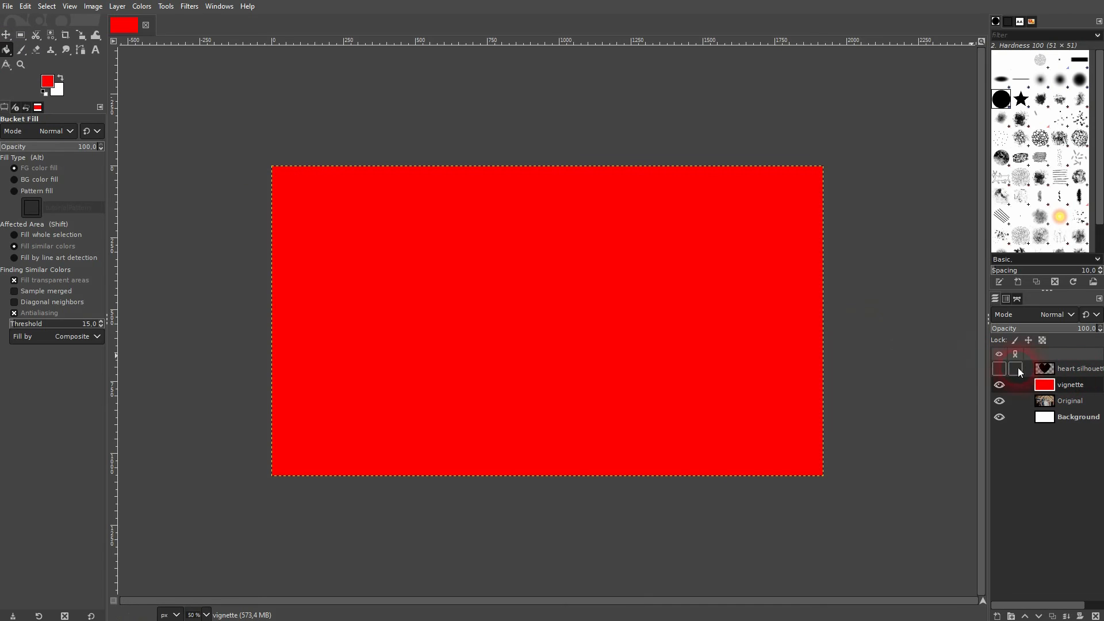
- Show the heart silhouette layer, create a selection from its alpha, and hide the layer again
click(999, 368)
right_click(1045, 372)
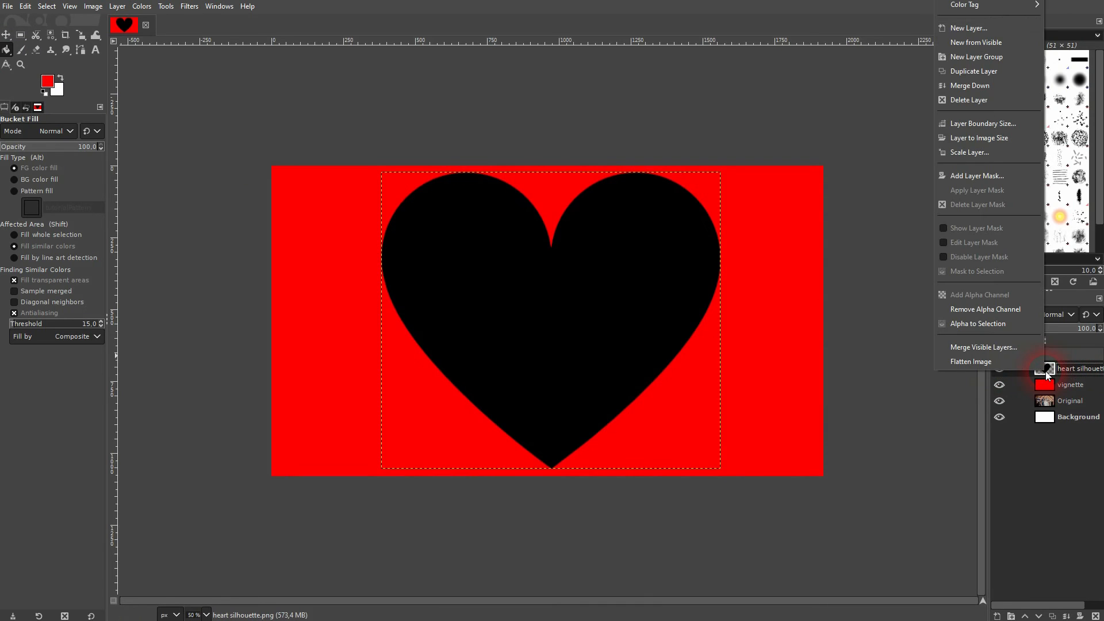
click(1034, 323)
click(998, 369)
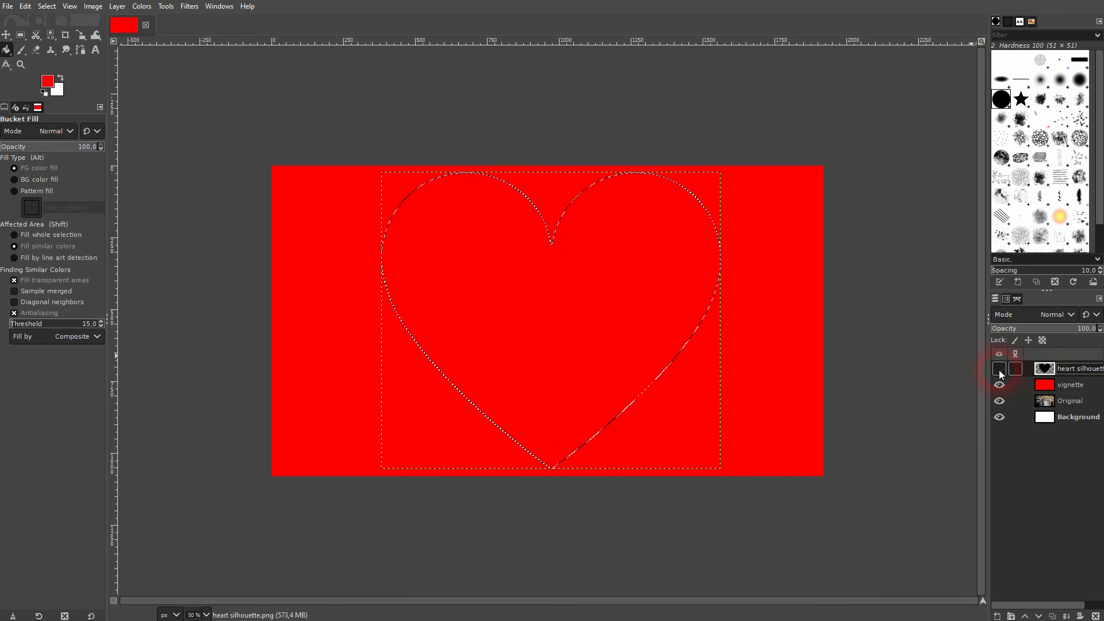
- Feather the heart-shaped selection
click(46, 6)
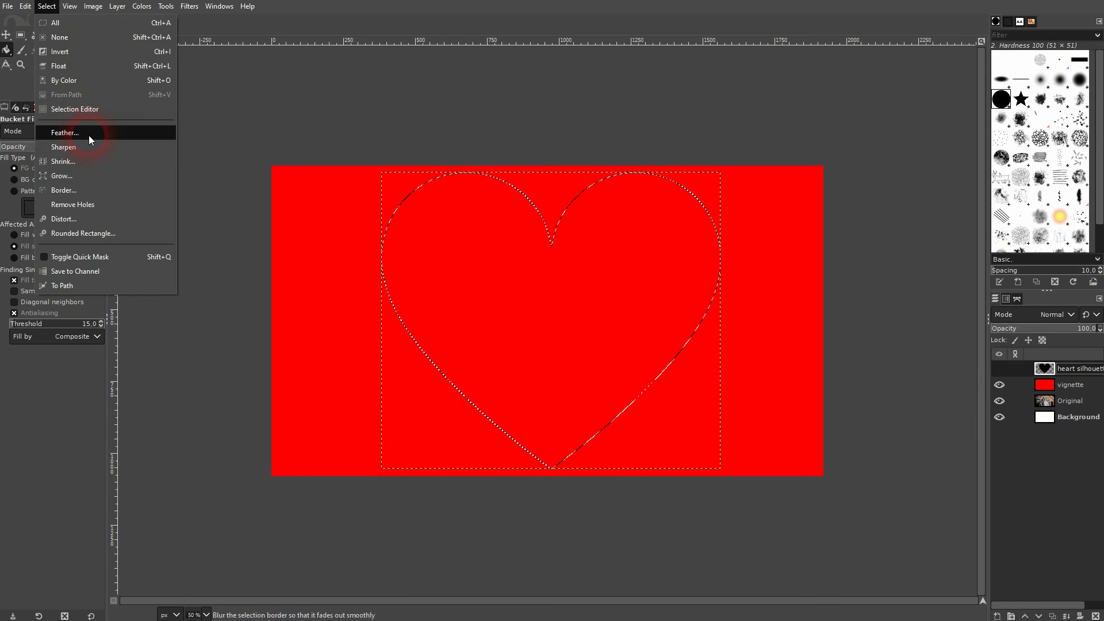
click(89, 135)
drag(119, 95, 177, 111)
click(196, 201)
- Clear the feathered heart area from the red vignette layer and remove the selection
click(1069, 385)
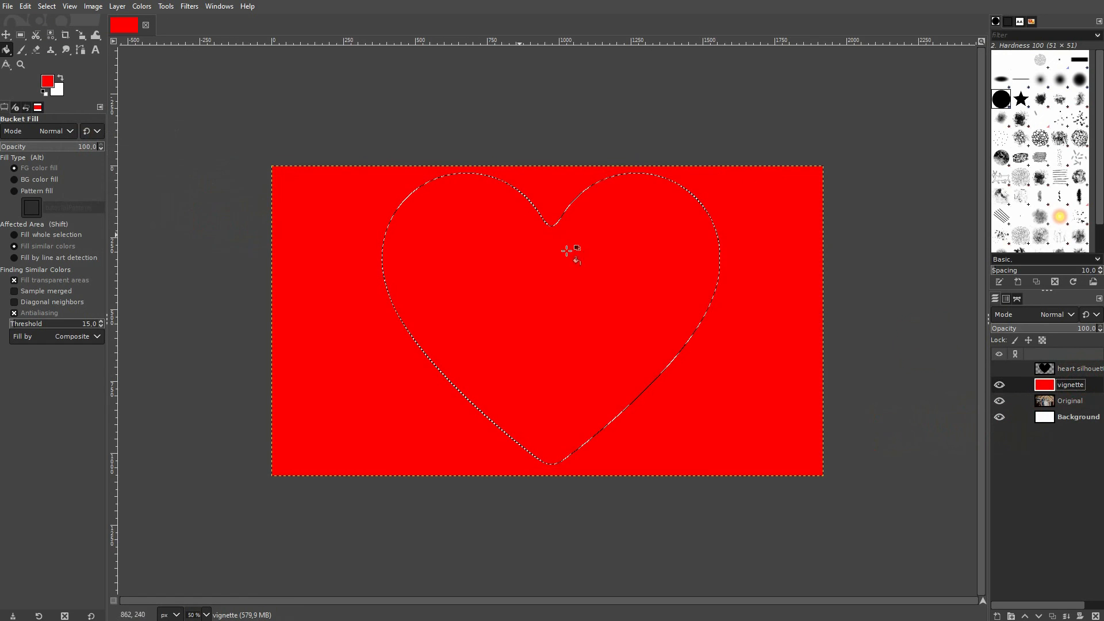
click(25, 6)
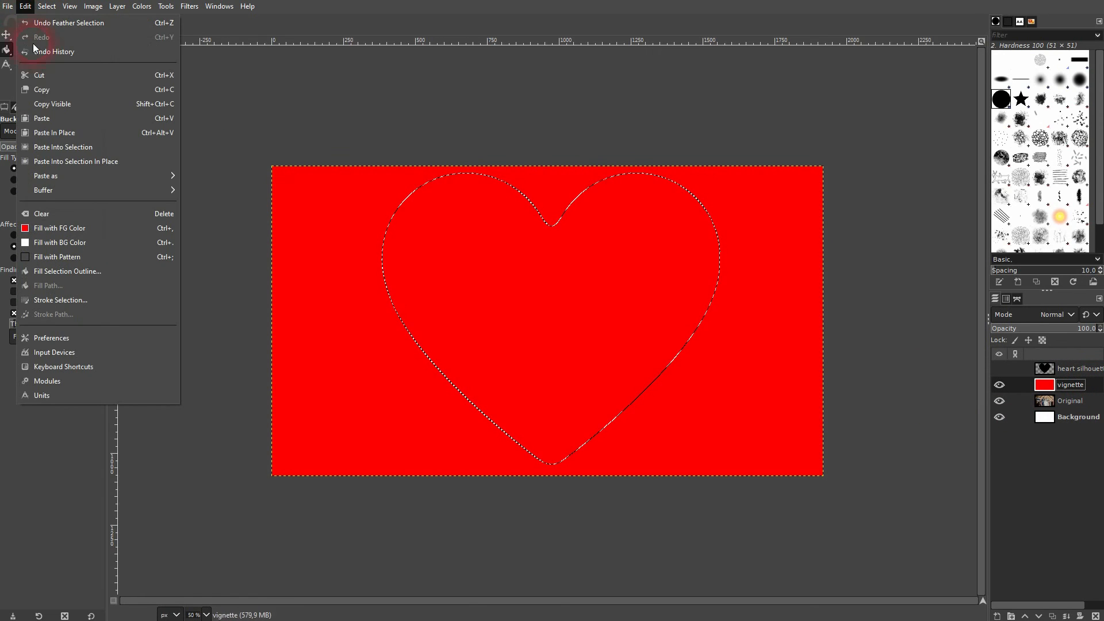
click(84, 214)
key(shift+ctrl+a)
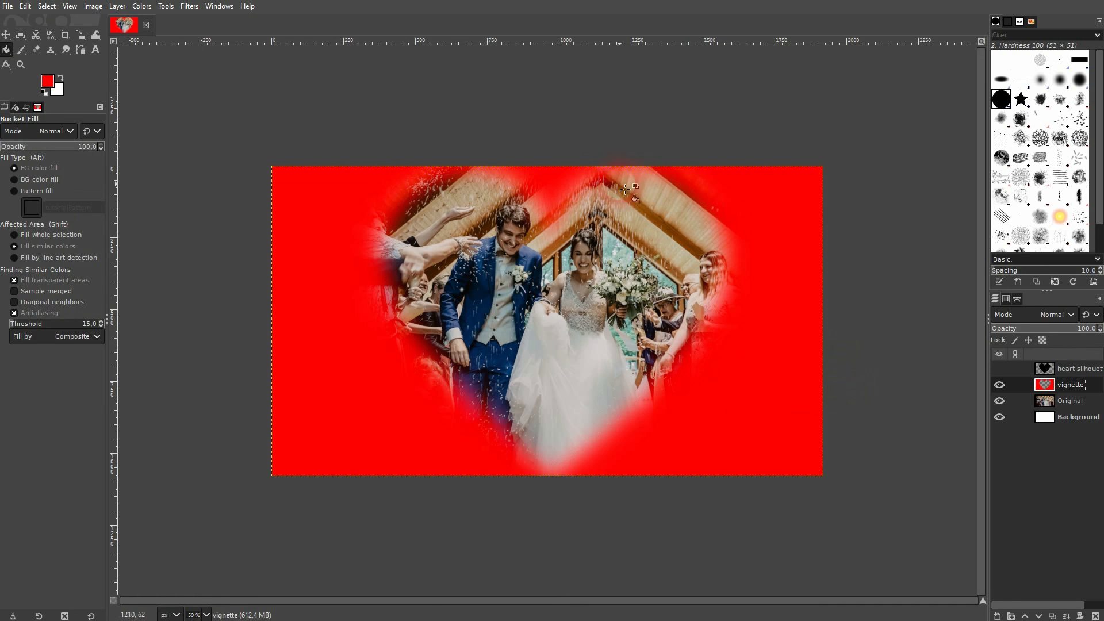